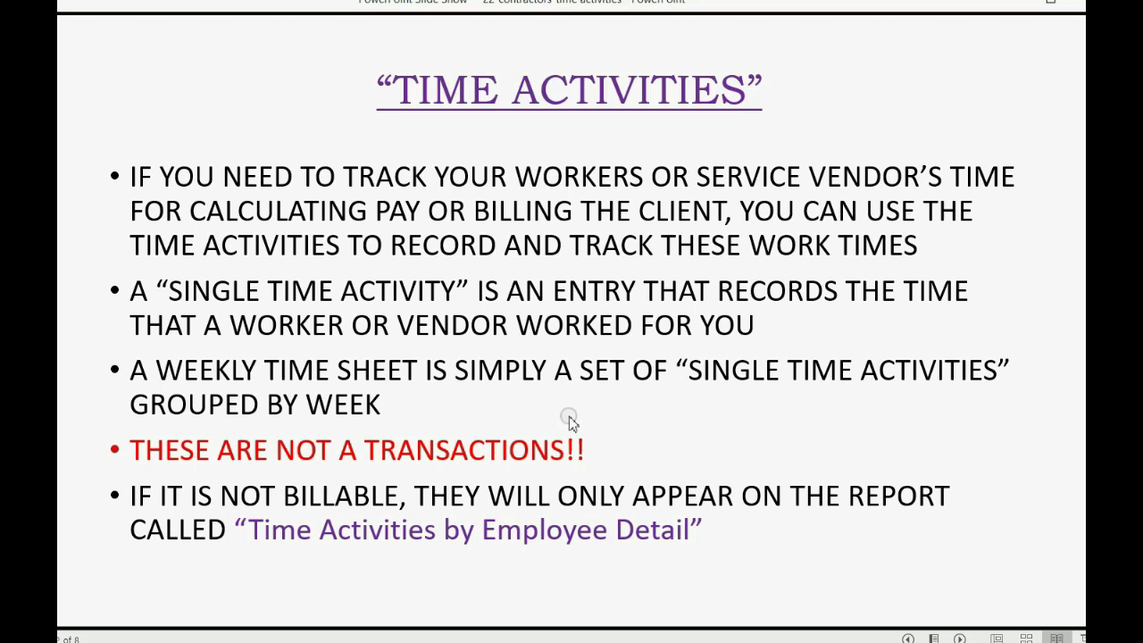
Step: Switch from the Time Activities slideshow to the QuickBooks Online dashboard in the browser
key(alt+Tab)
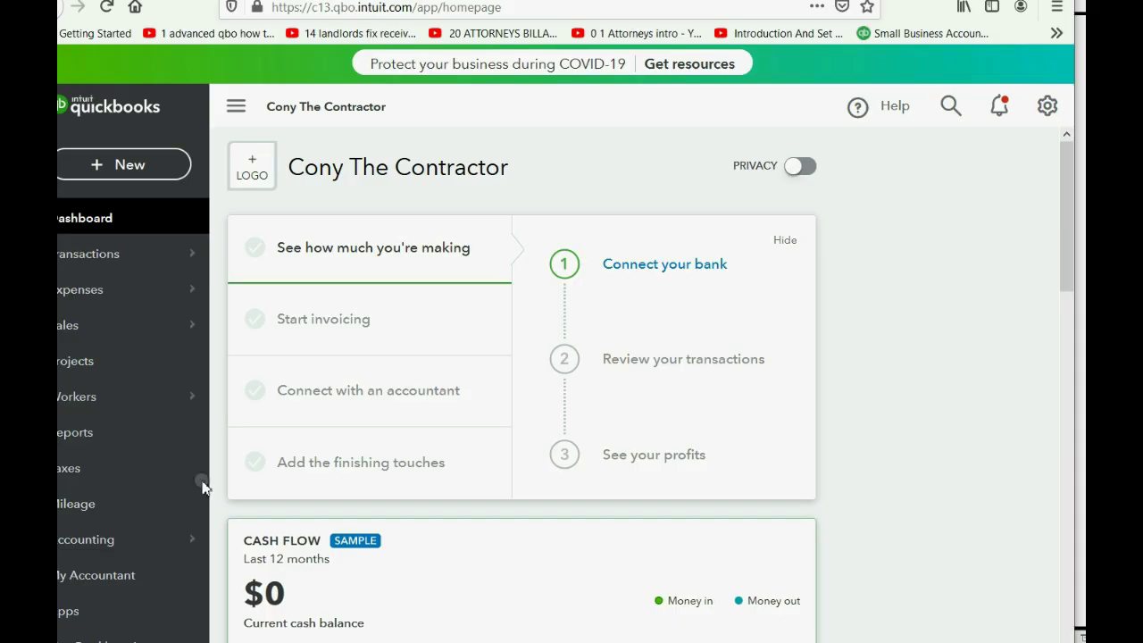
Step: Go to the standard reports and scroll to the Employees section for Time Activities by Employee Detail
click(113, 439)
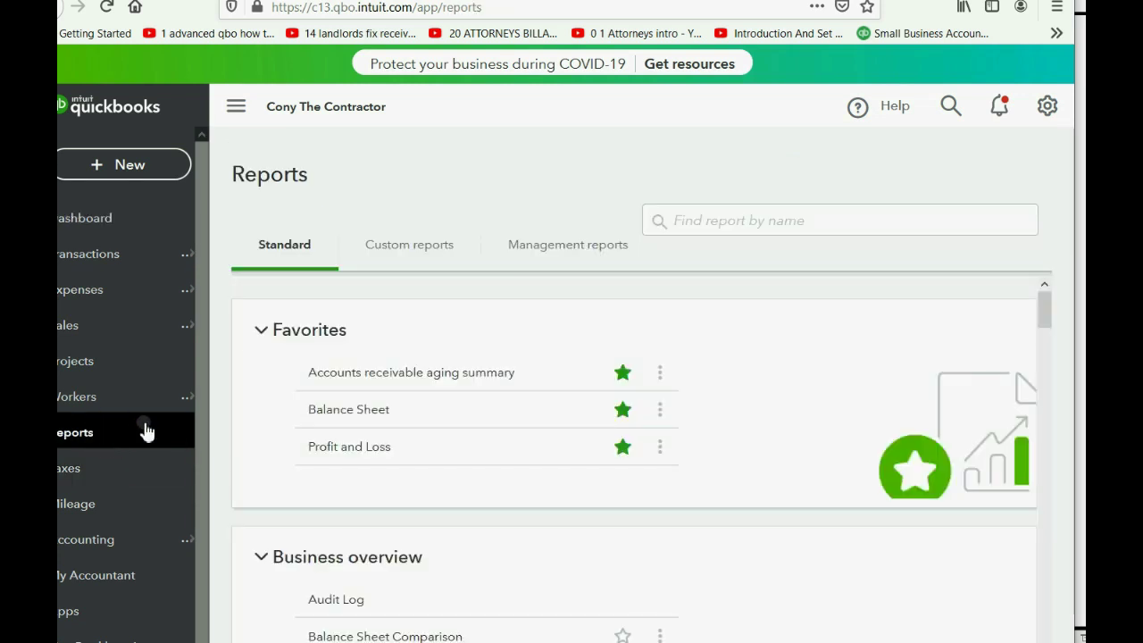
click(282, 366)
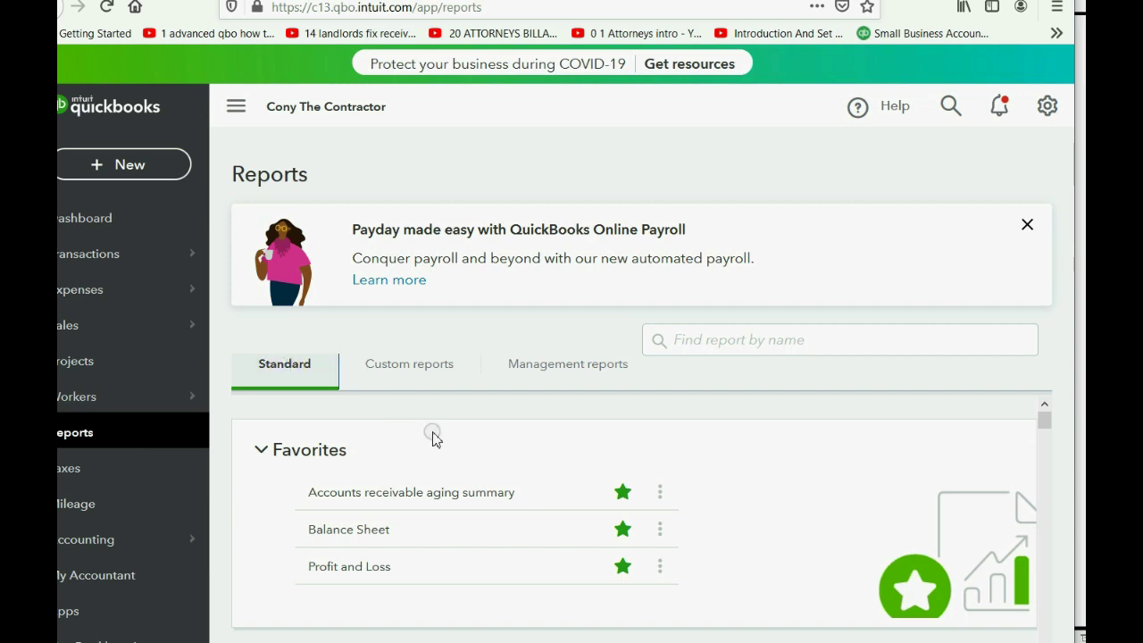
scroll(433, 437, down, 10)
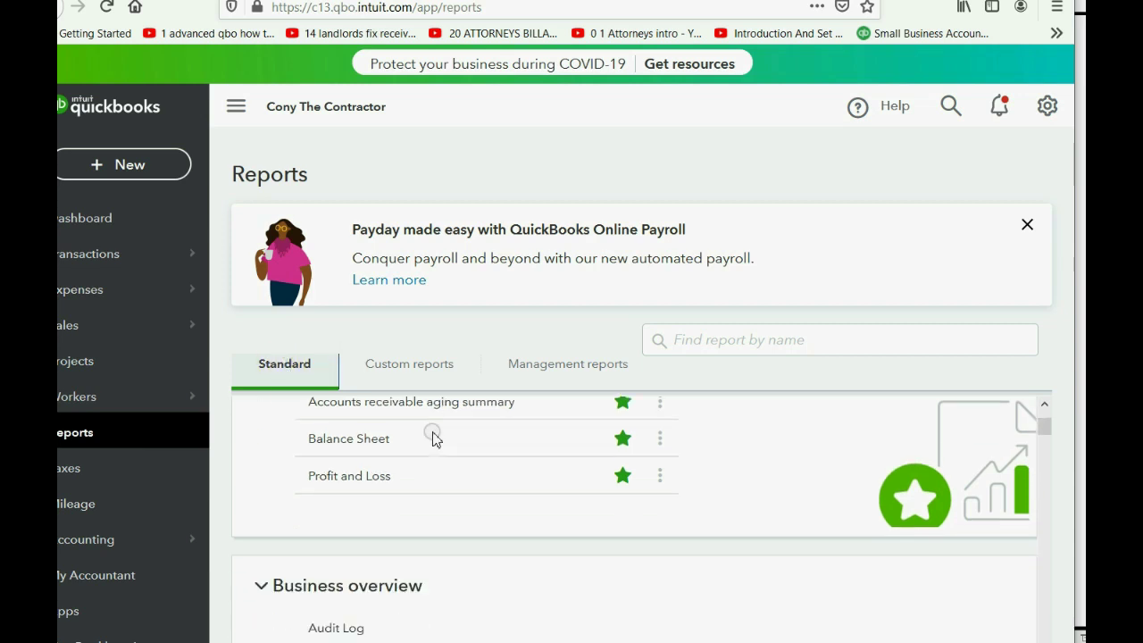
scroll(433, 437, down, 10)
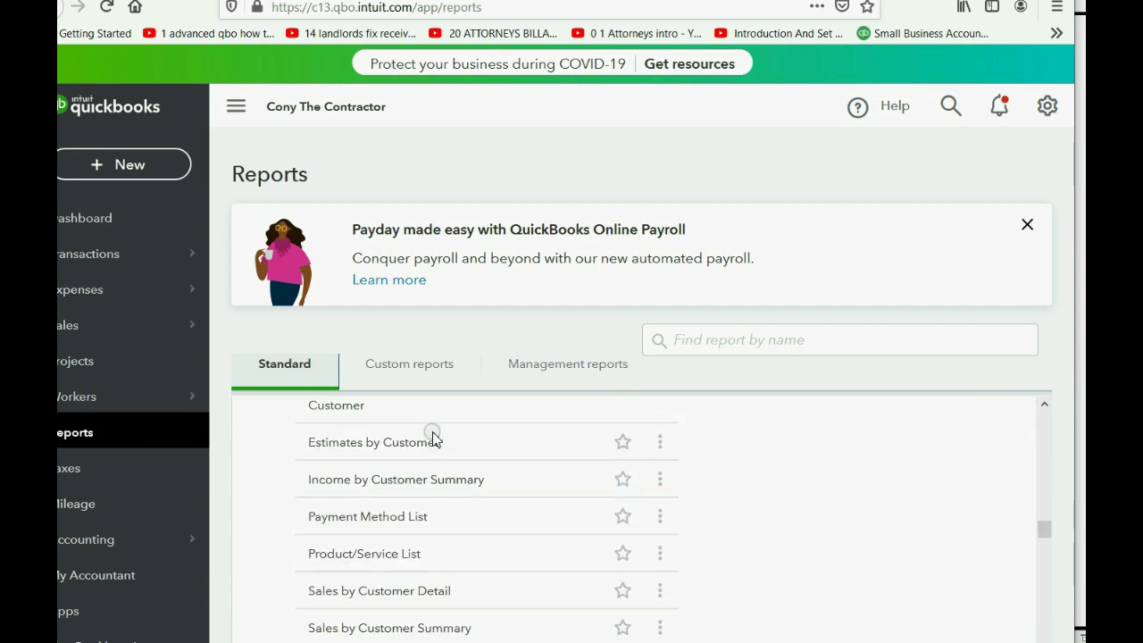
scroll(433, 436, down, 5)
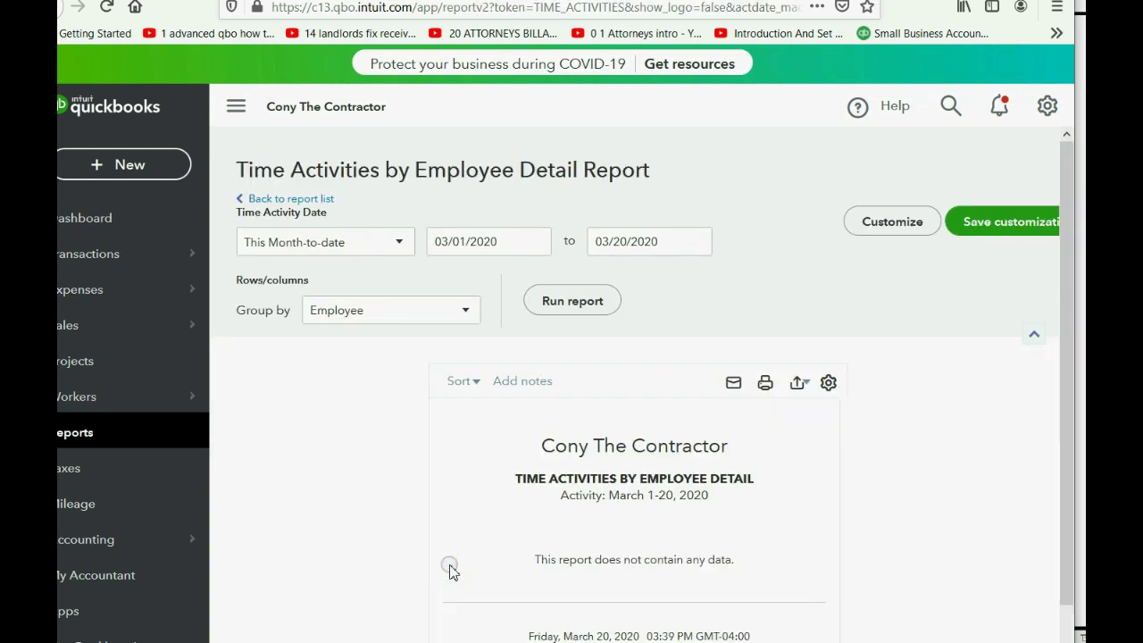
Step: Rerun the report with Time Activity Date set to All Dates
click(381, 242)
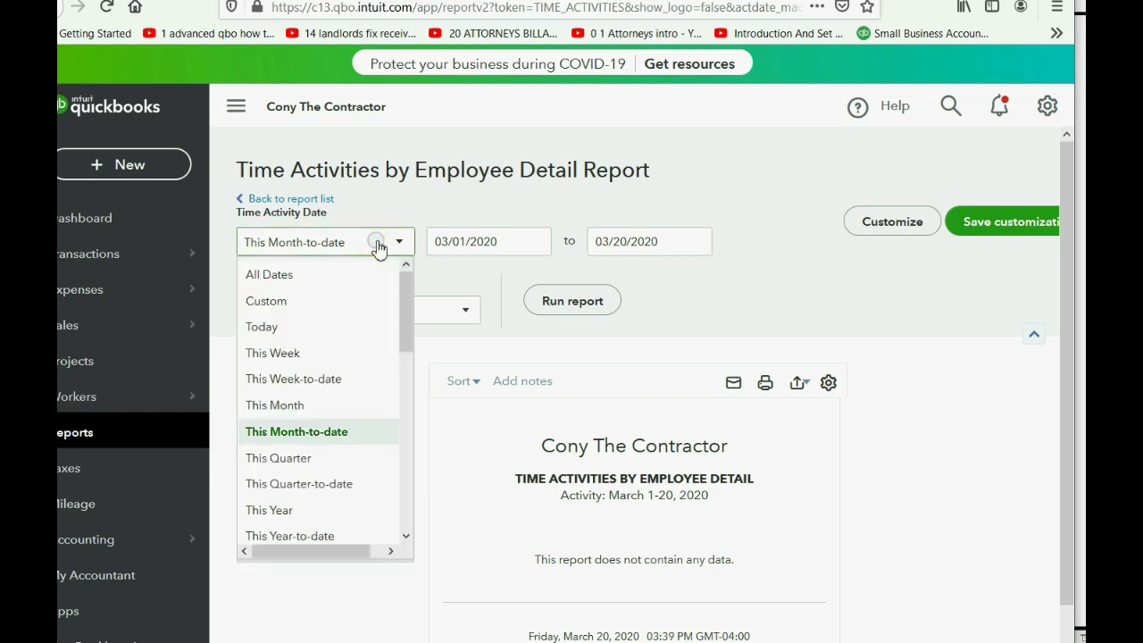
click(342, 276)
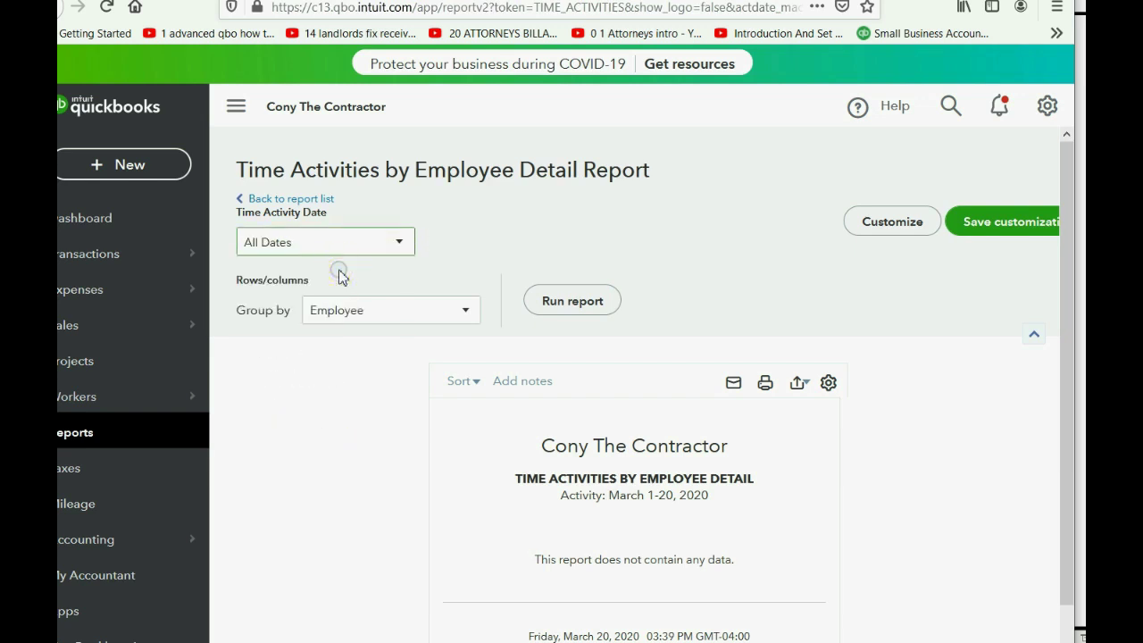
click(551, 303)
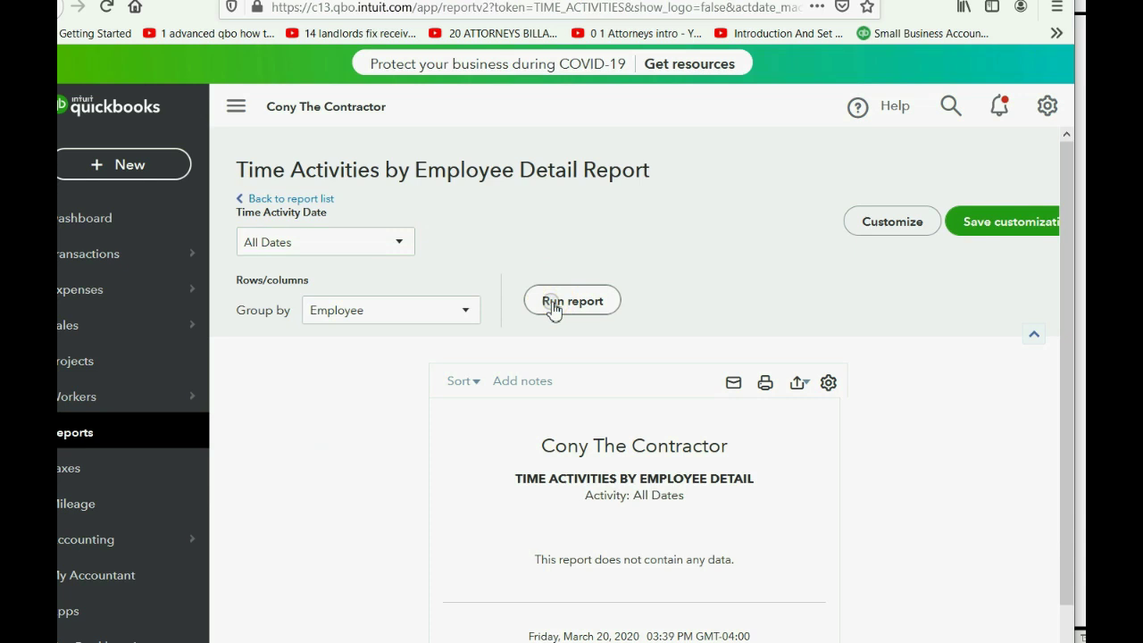
Step: Save the report as a custom report, replacing the existing one with the same name
click(989, 227)
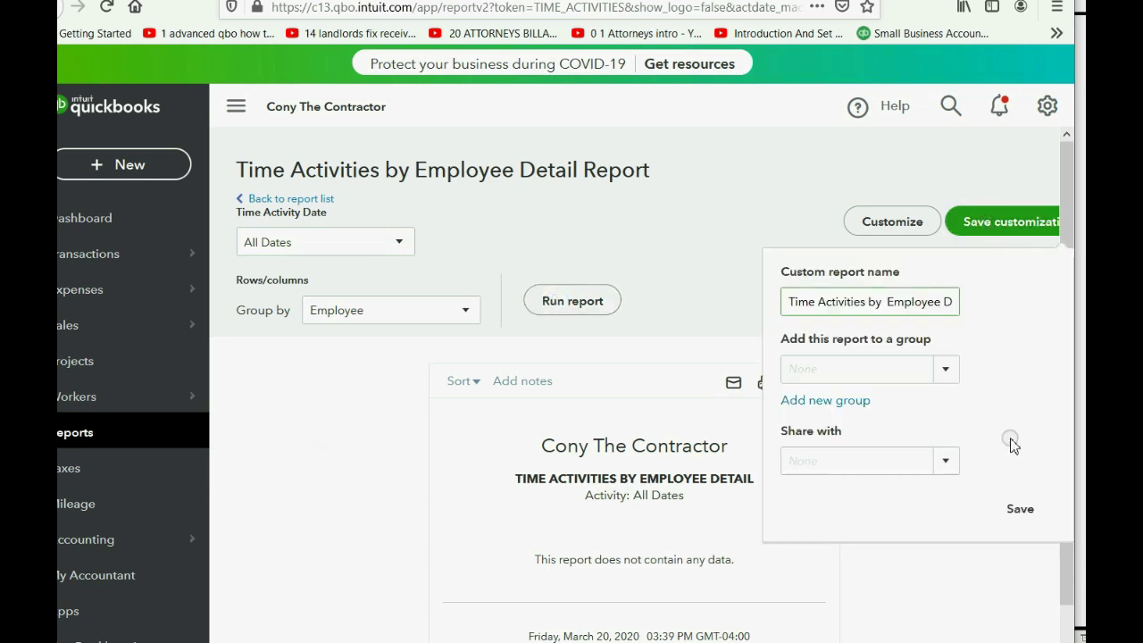
click(1020, 509)
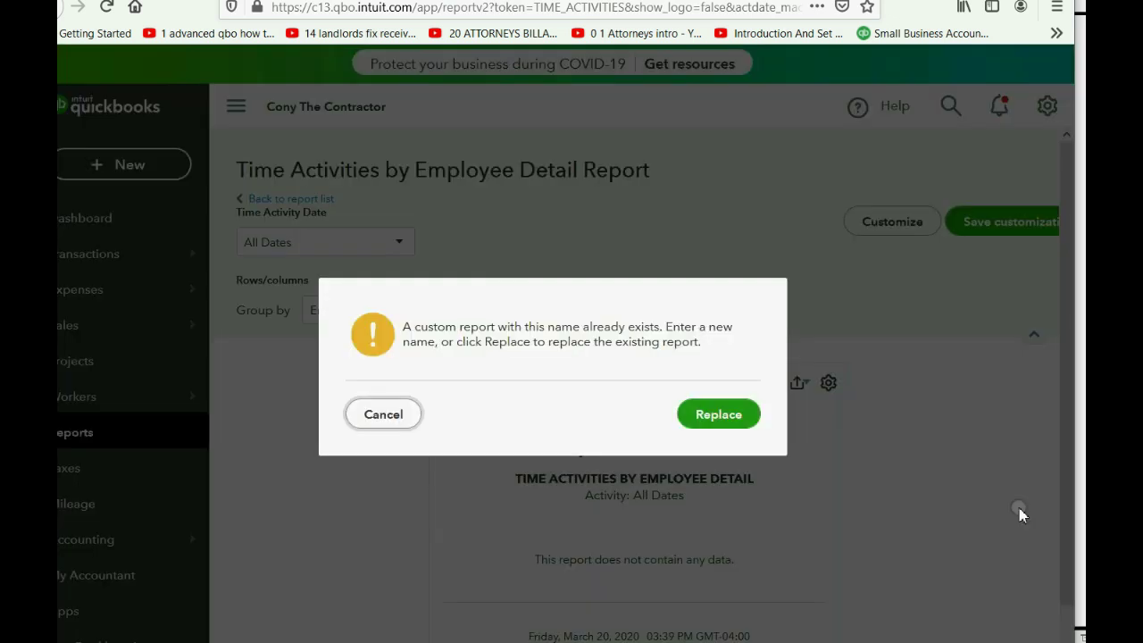
click(732, 417)
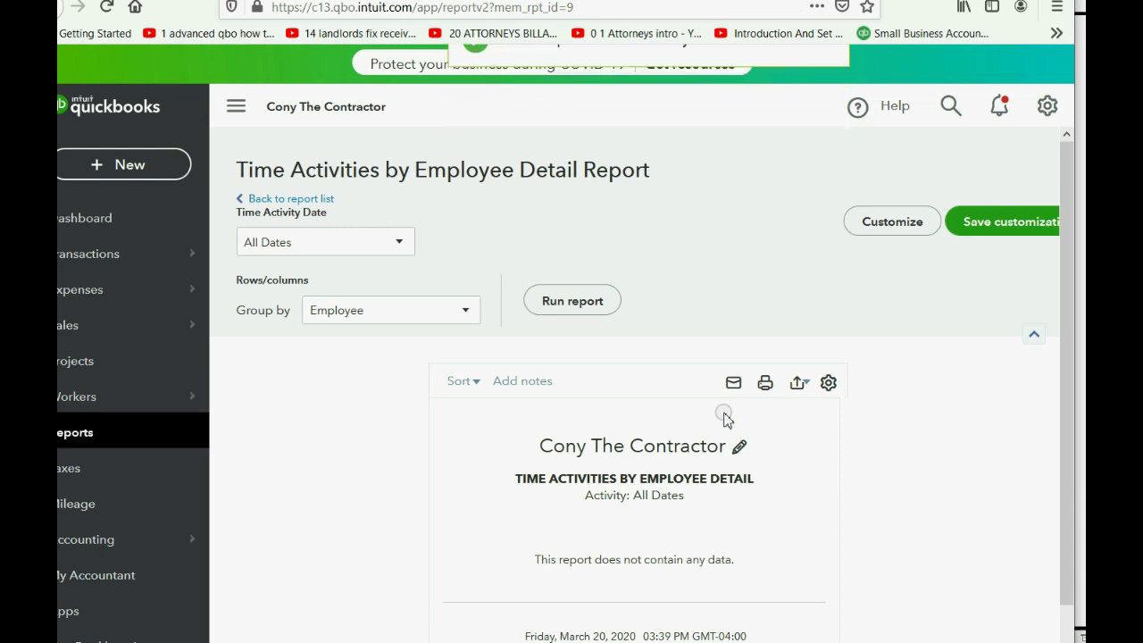
Step: Check the Custom reports list to confirm Time Activities by Employee Detail is there
click(109, 432)
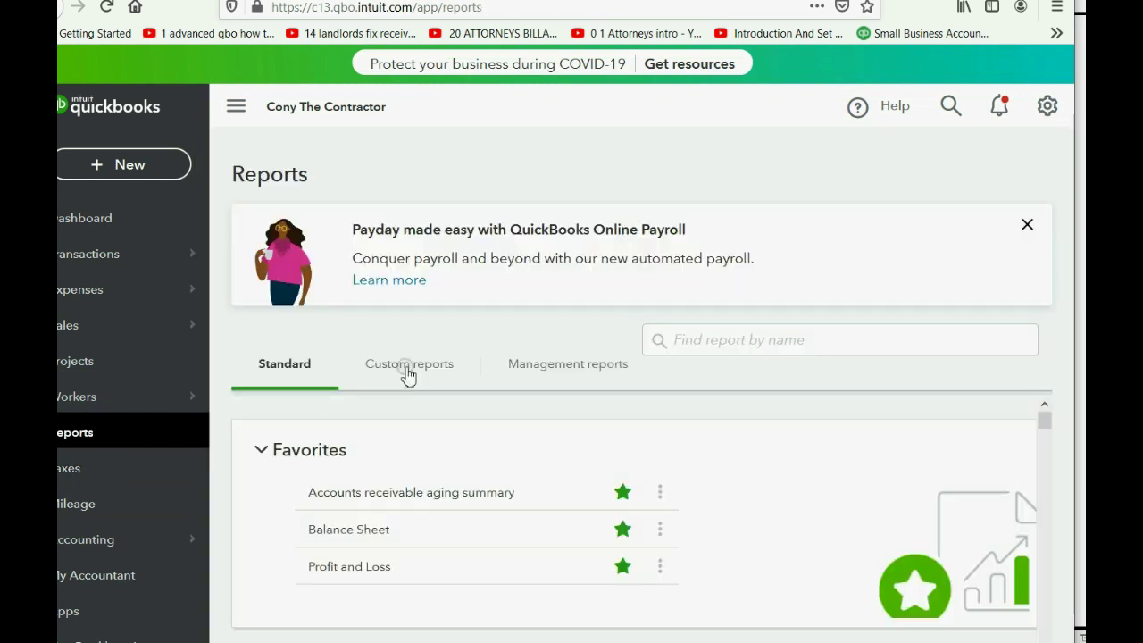
click(406, 375)
scroll(428, 491, down, 10)
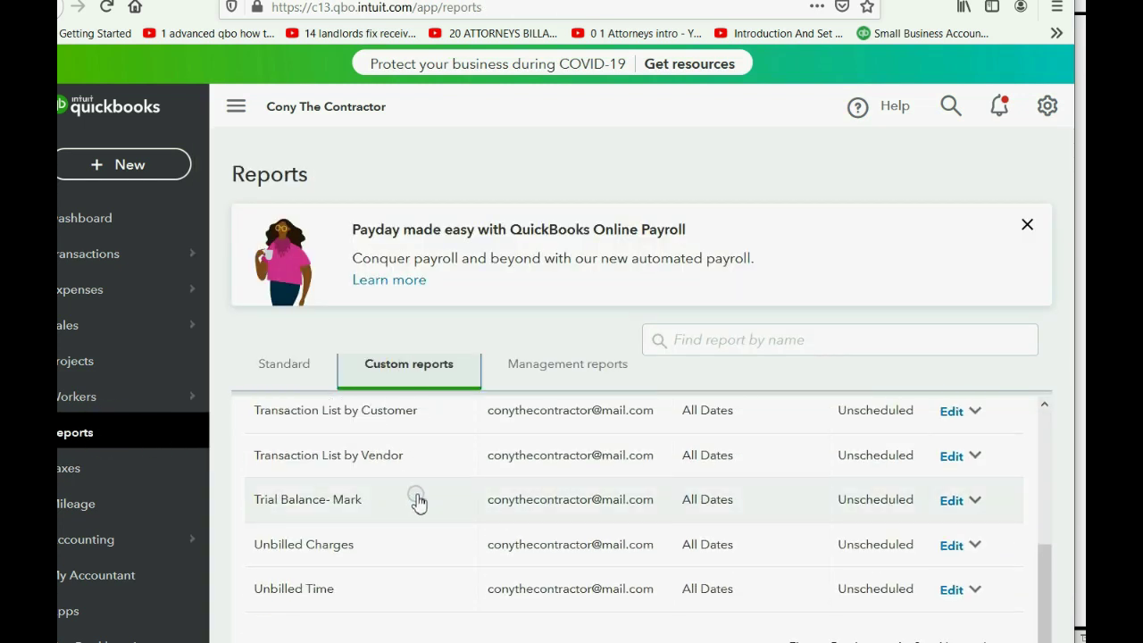
scroll(403, 560, up, 4)
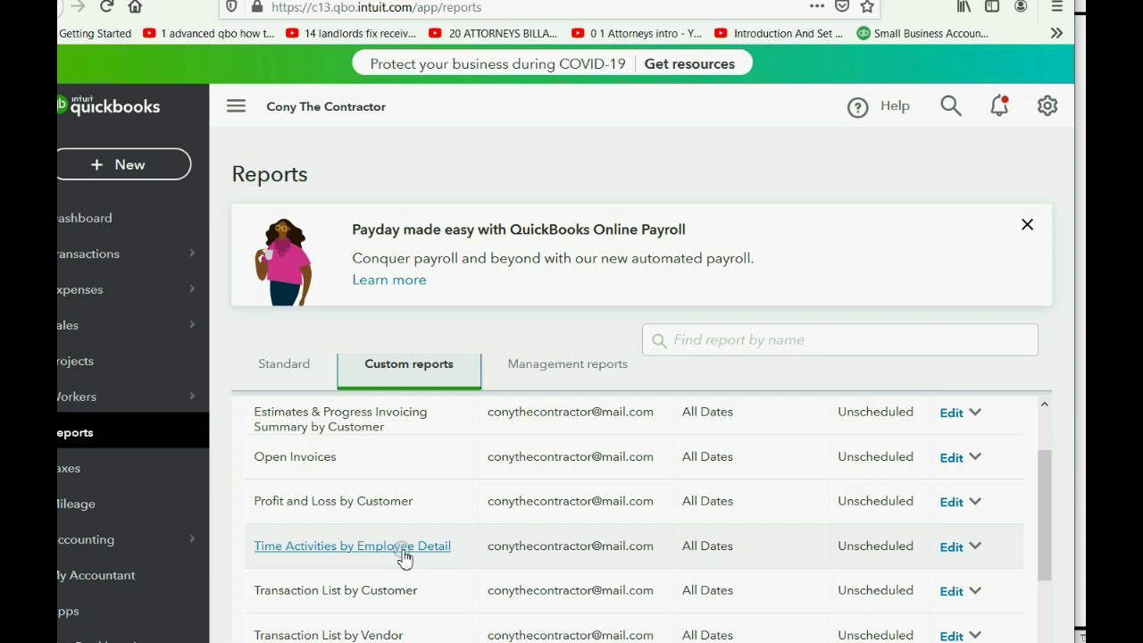
scroll(403, 555, down, 4)
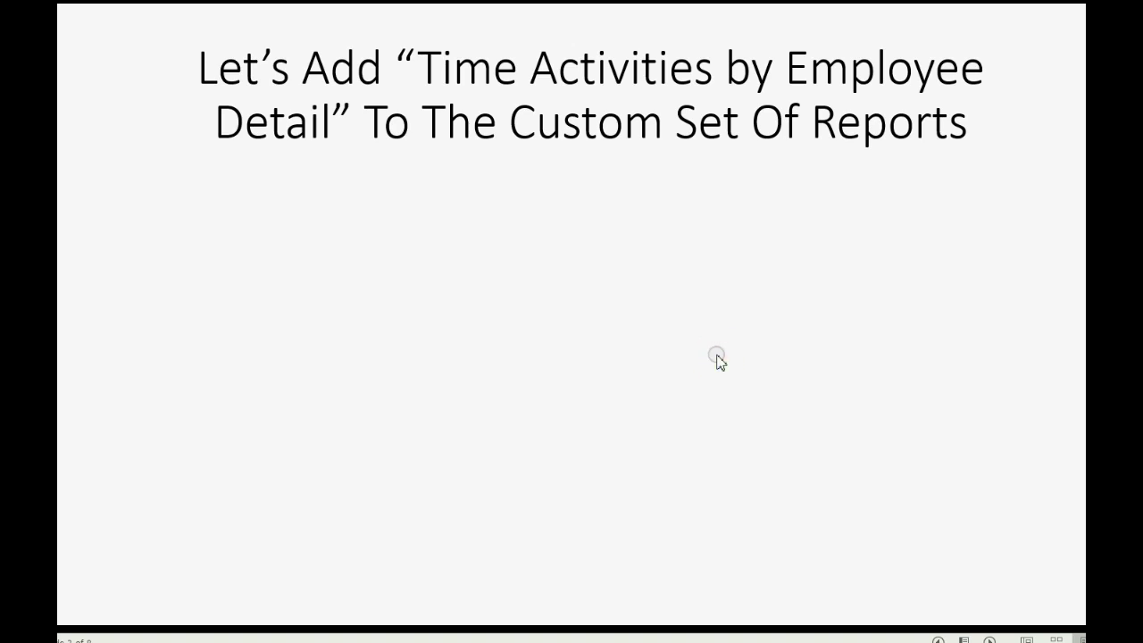
Step: Present the unbilled time slide's bullets on worker time, jobs and financial reports
click(717, 356)
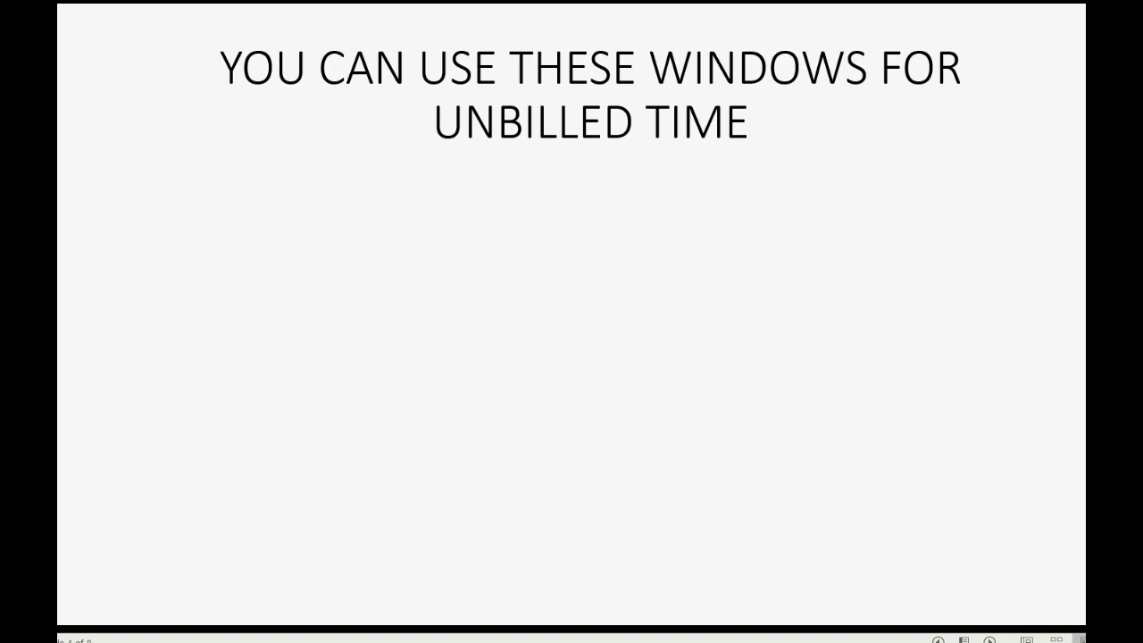
click(716, 355)
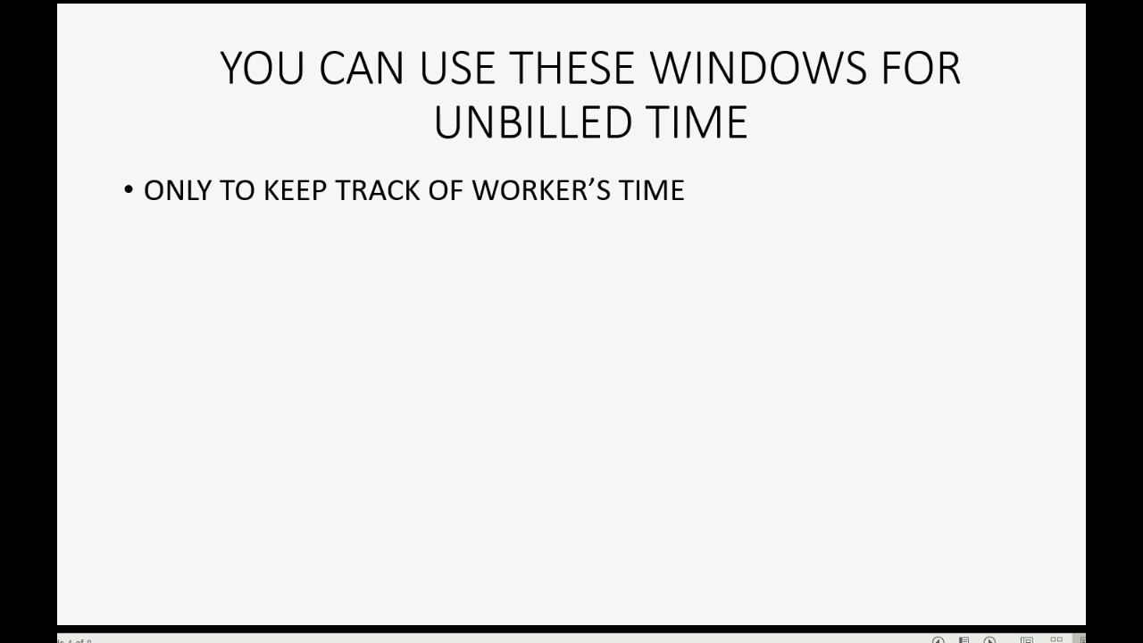
key(Right)
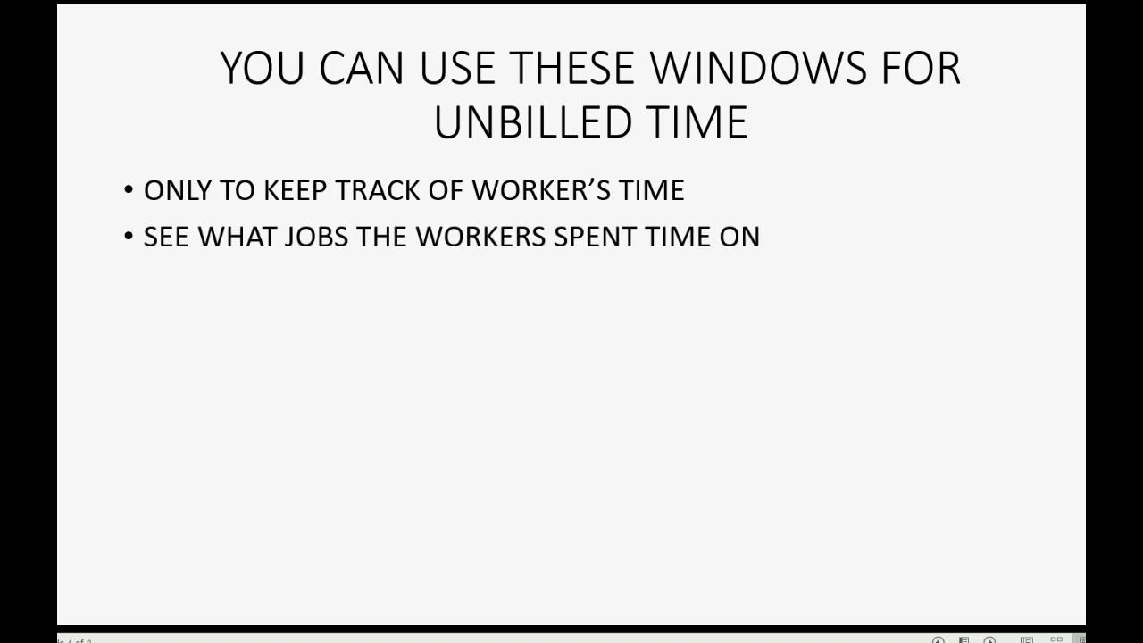
key(Right)
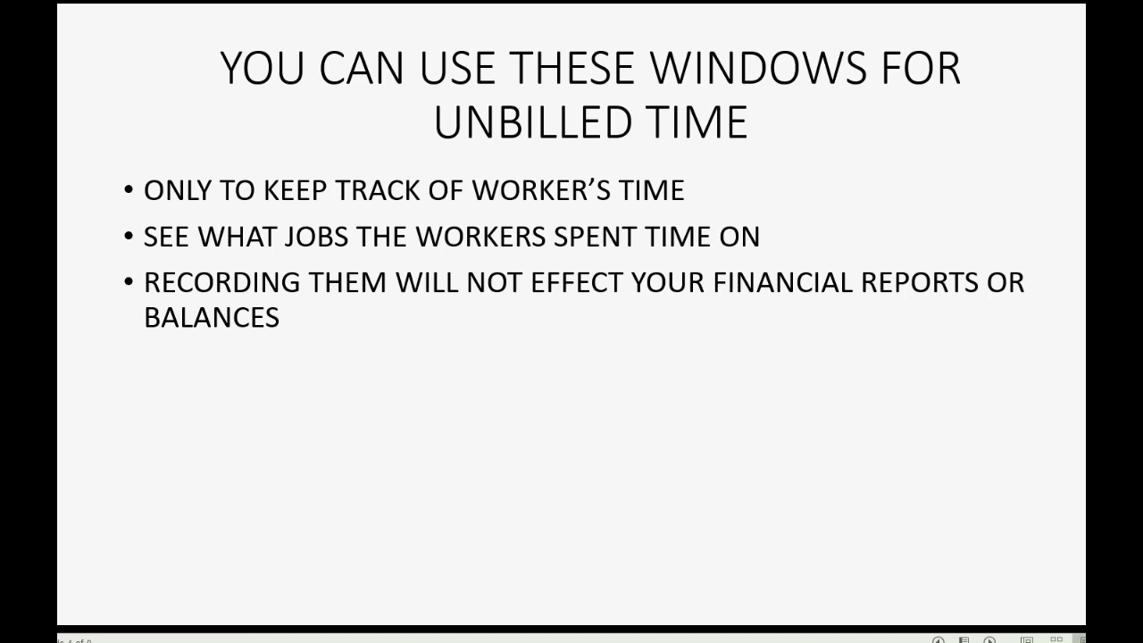
Step: Show the example slide about 4 non-billable Southwoods Road hours, then return to QuickBooks
key(Right)
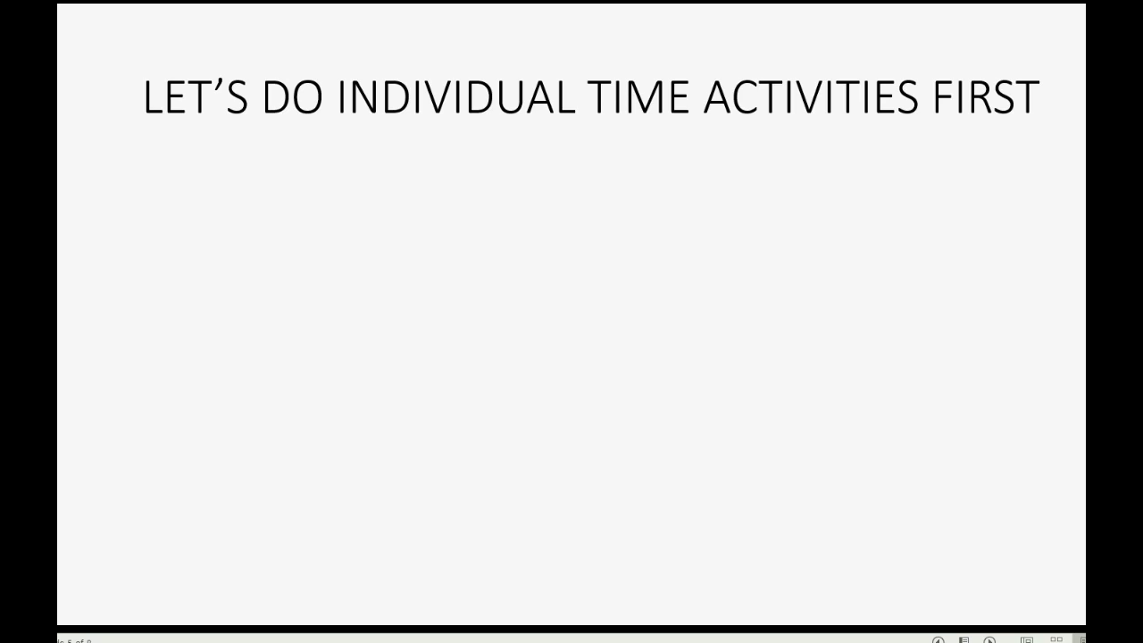
key(Right)
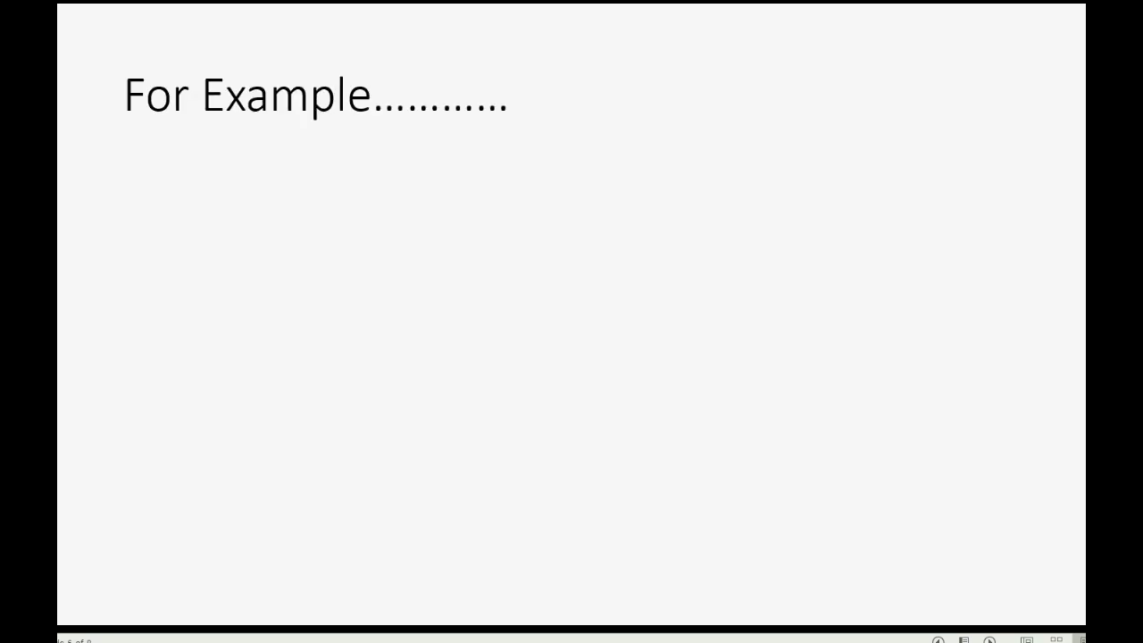
key(Right)
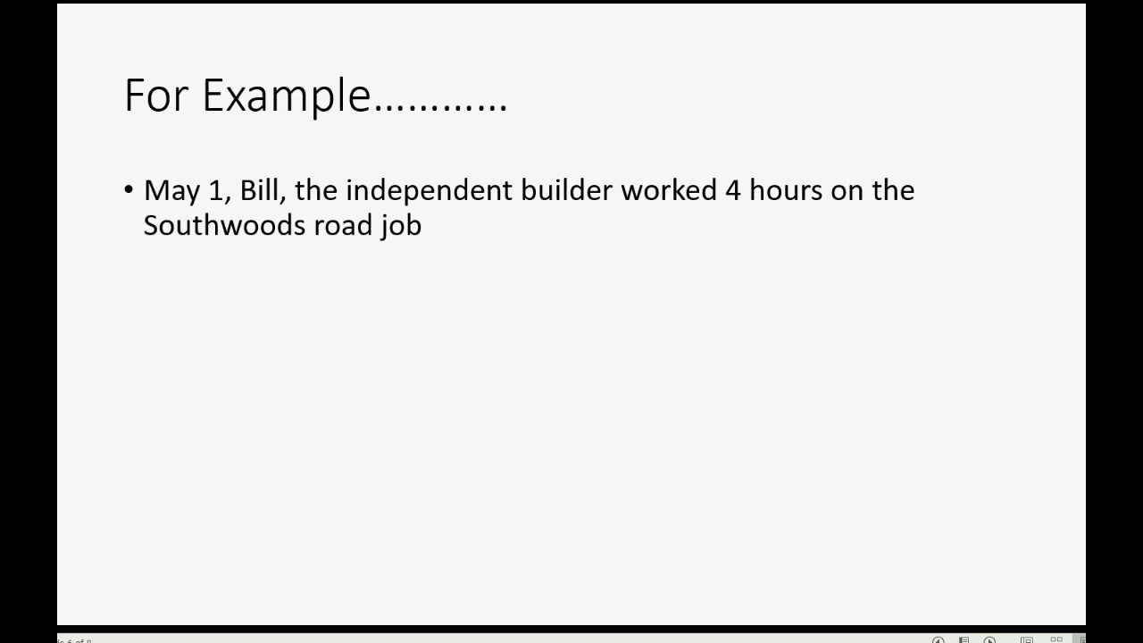
key(Right)
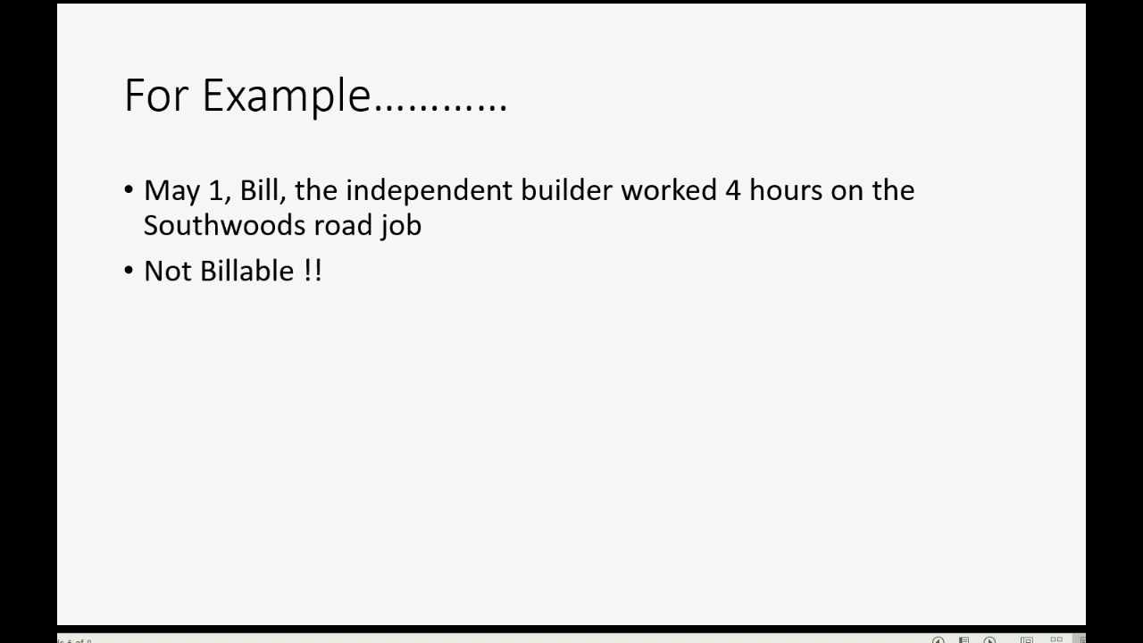
key(super)
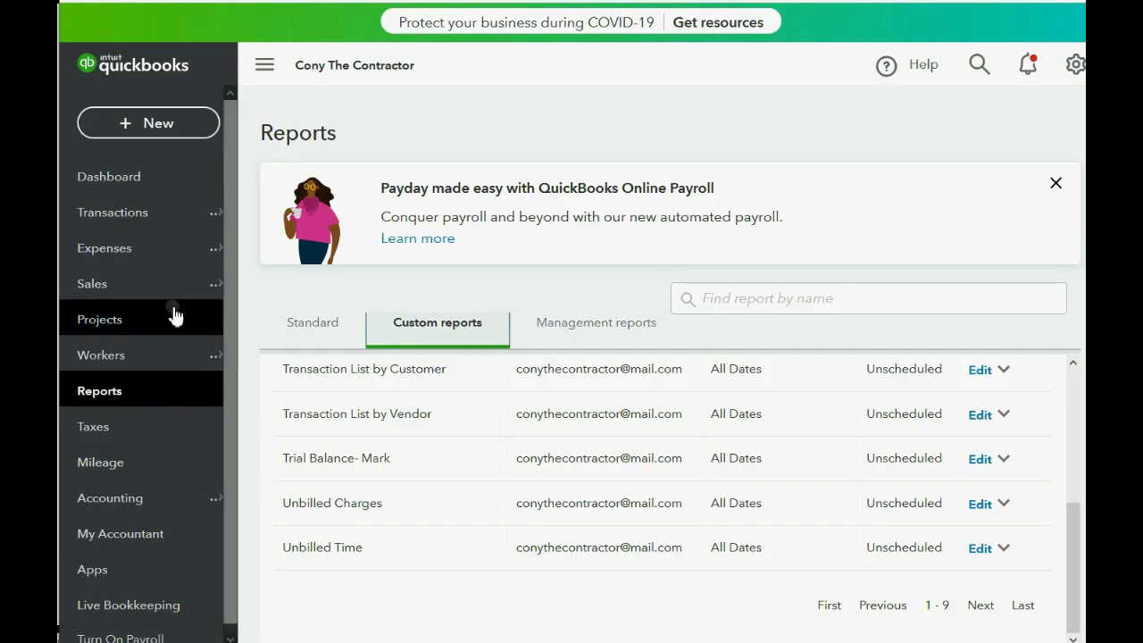
Step: Start a Single time activity from the Employees group of the + New menu
click(156, 123)
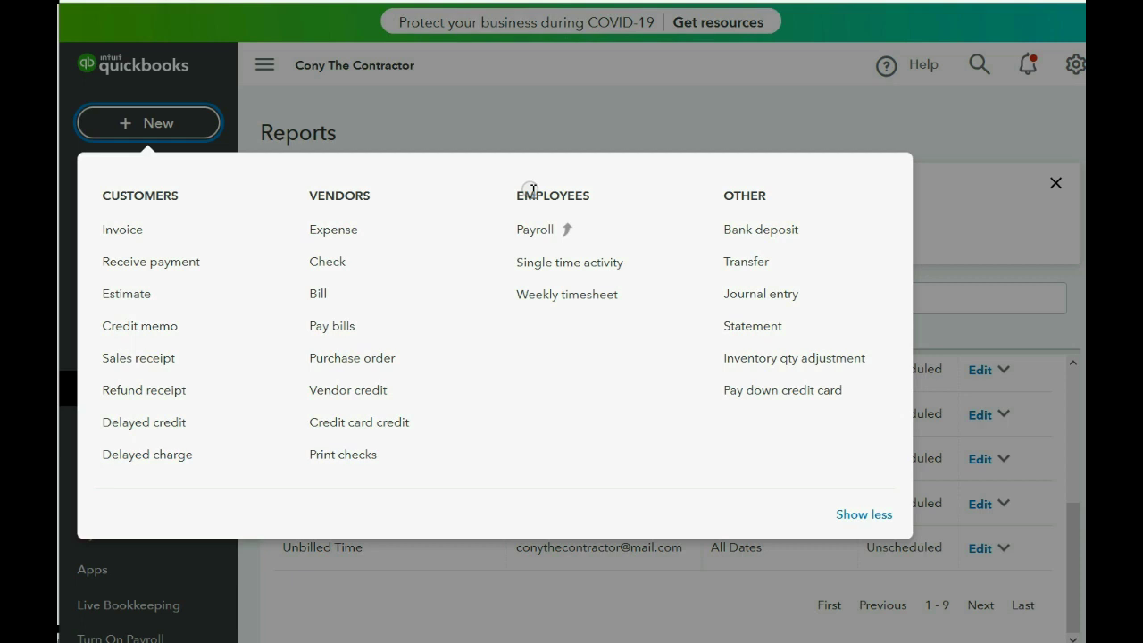
drag(518, 193, 591, 194)
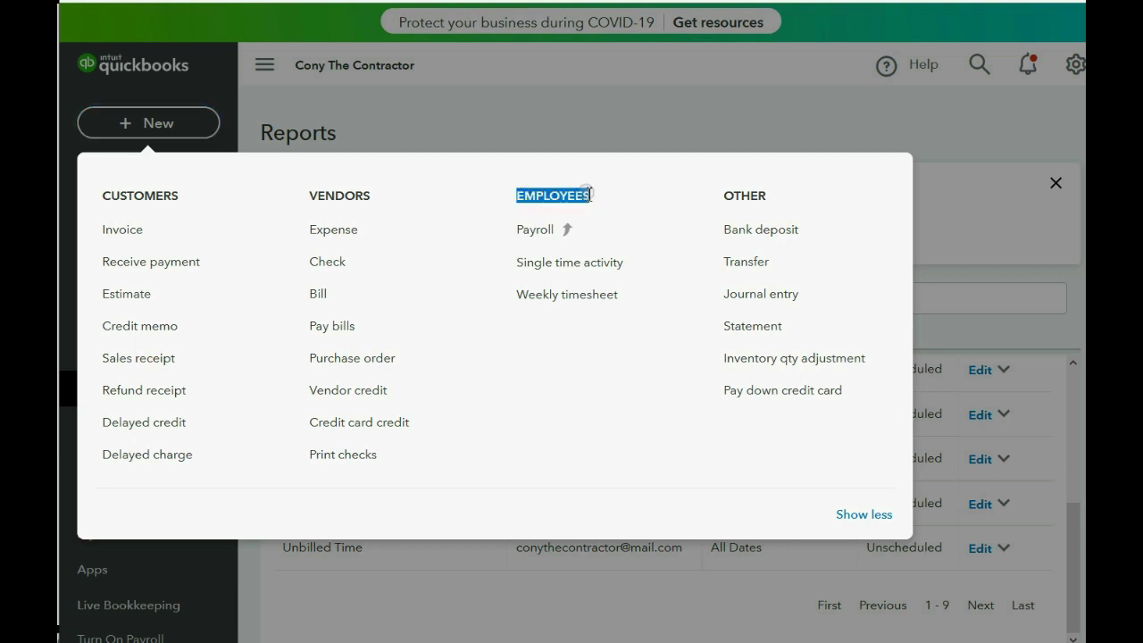
click(568, 264)
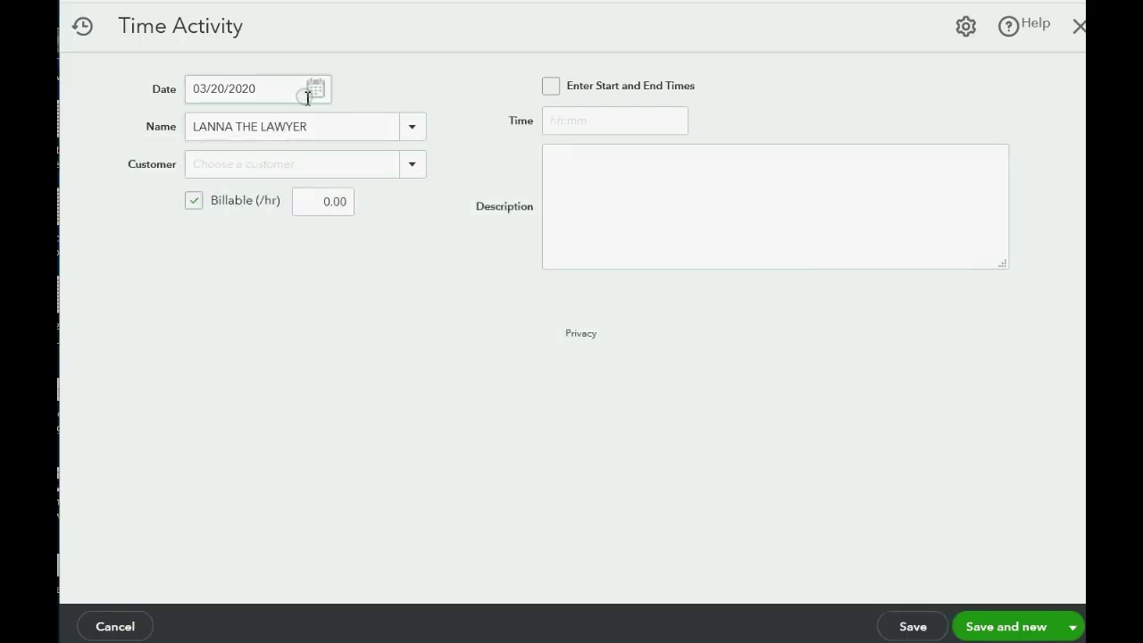
Step: Set the time entry date to 05/01/2020 using the calendar
click(310, 94)
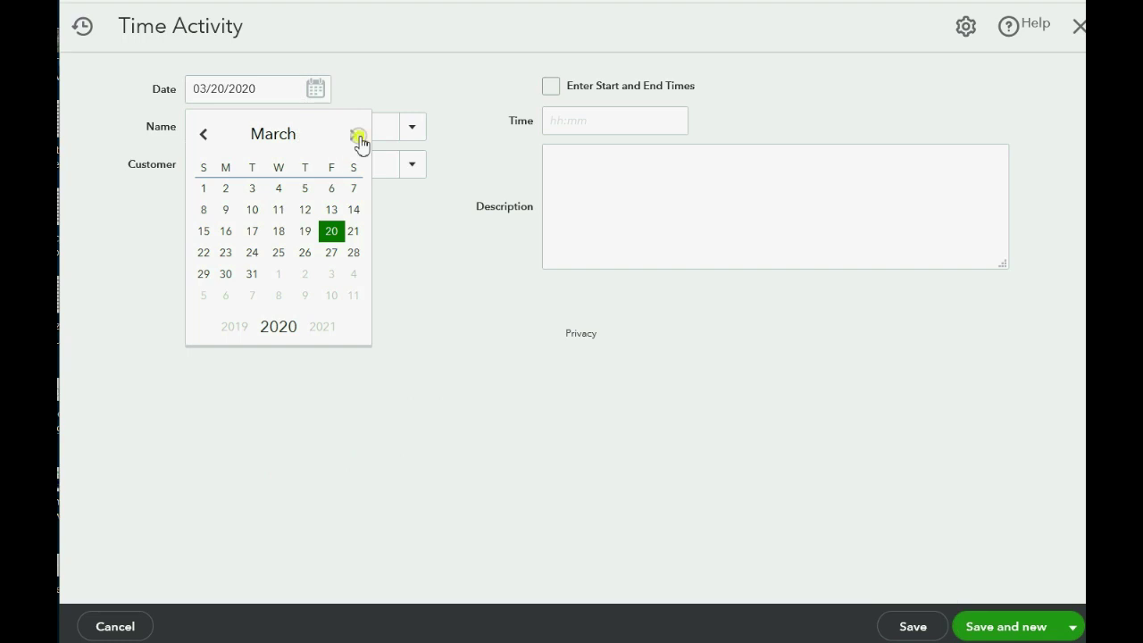
click(359, 139)
click(359, 140)
click(337, 189)
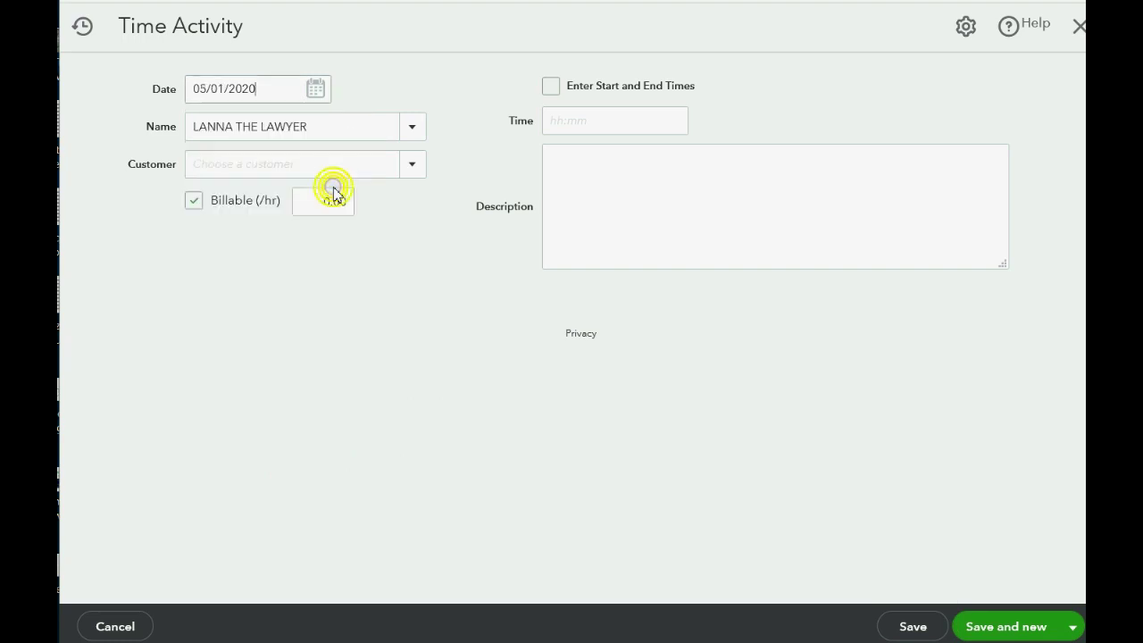
Step: Choose the independent builder, the Southwoods Road Building job, and mark the entry non-billable
click(414, 128)
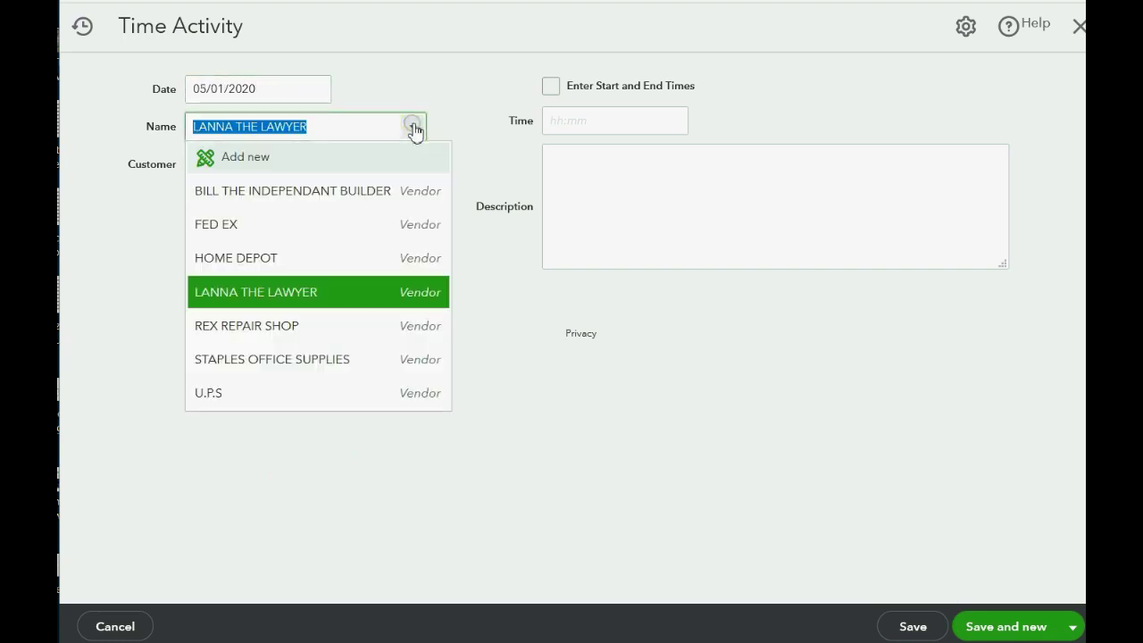
click(379, 195)
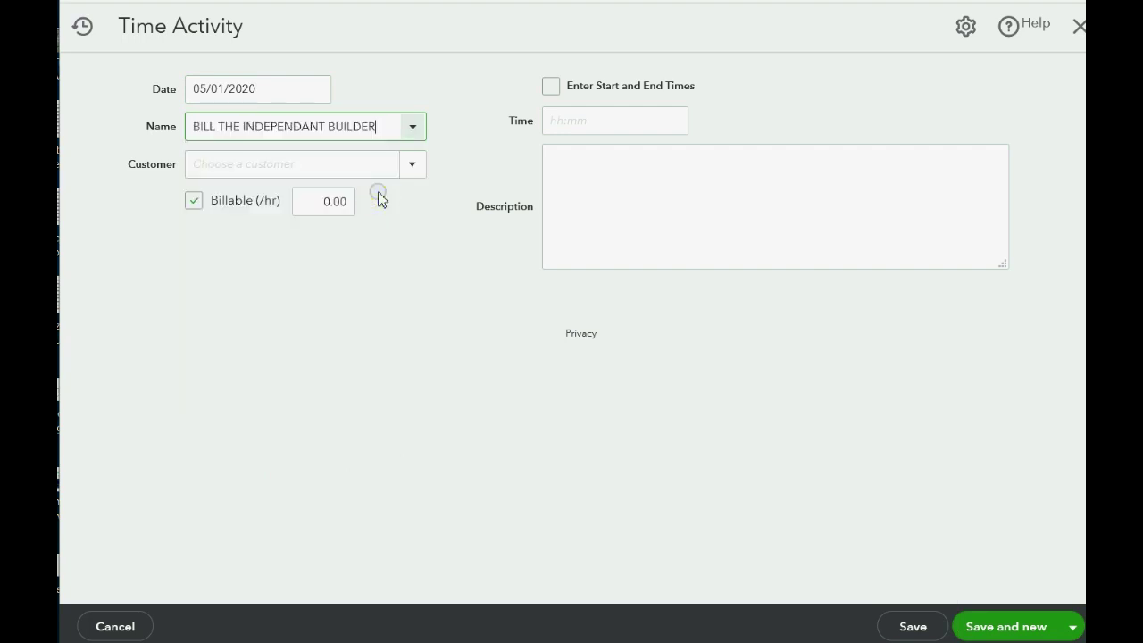
click(410, 168)
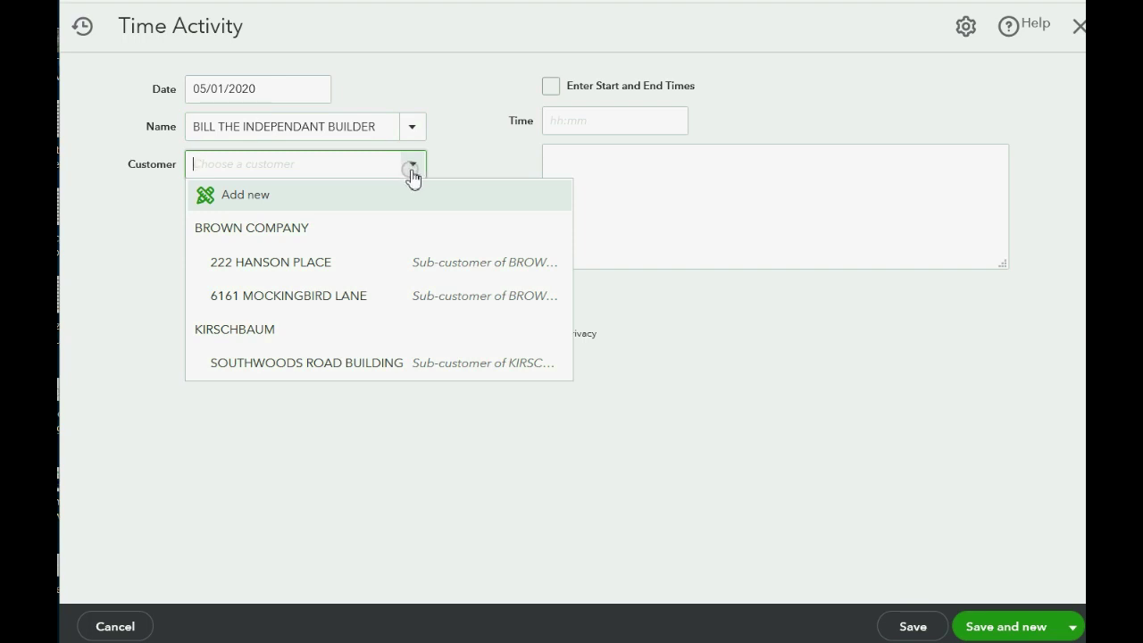
click(362, 363)
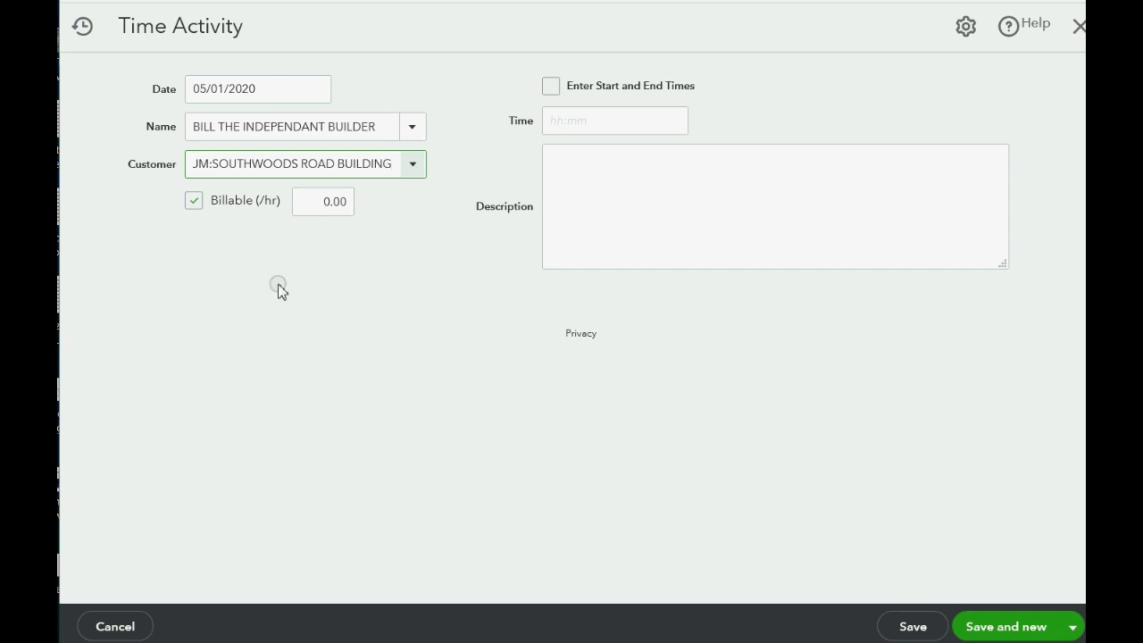
click(194, 201)
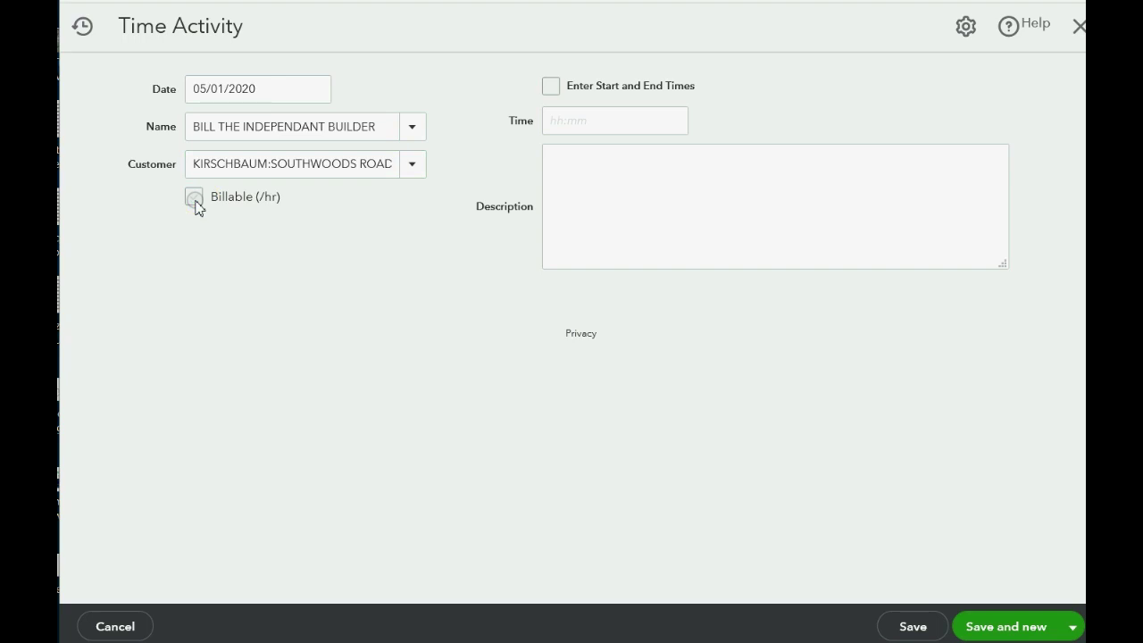
Step: Enter start 1:00 AM, end 3:30 AM and a 1:00 break, totalling 1 hour 30 minutes
click(195, 198)
click(550, 87)
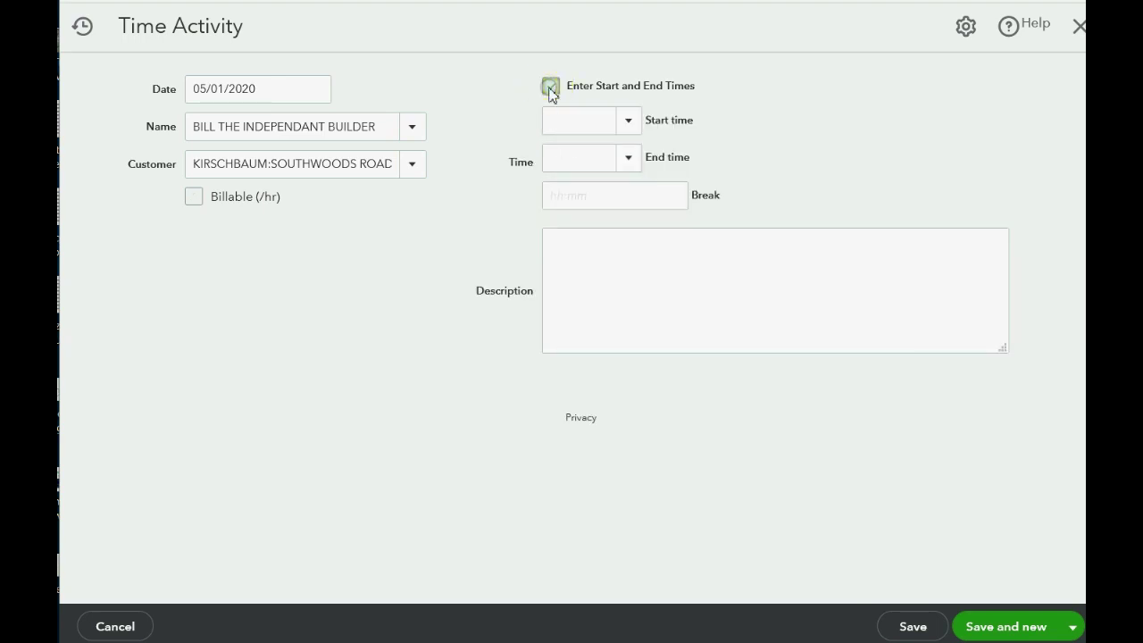
click(629, 120)
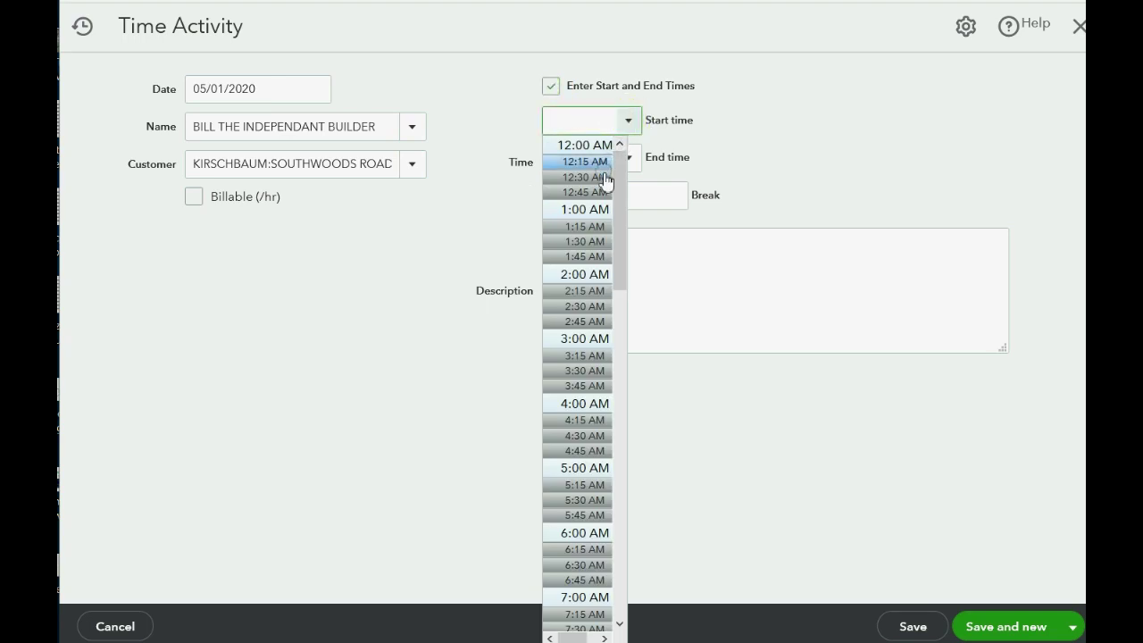
click(602, 209)
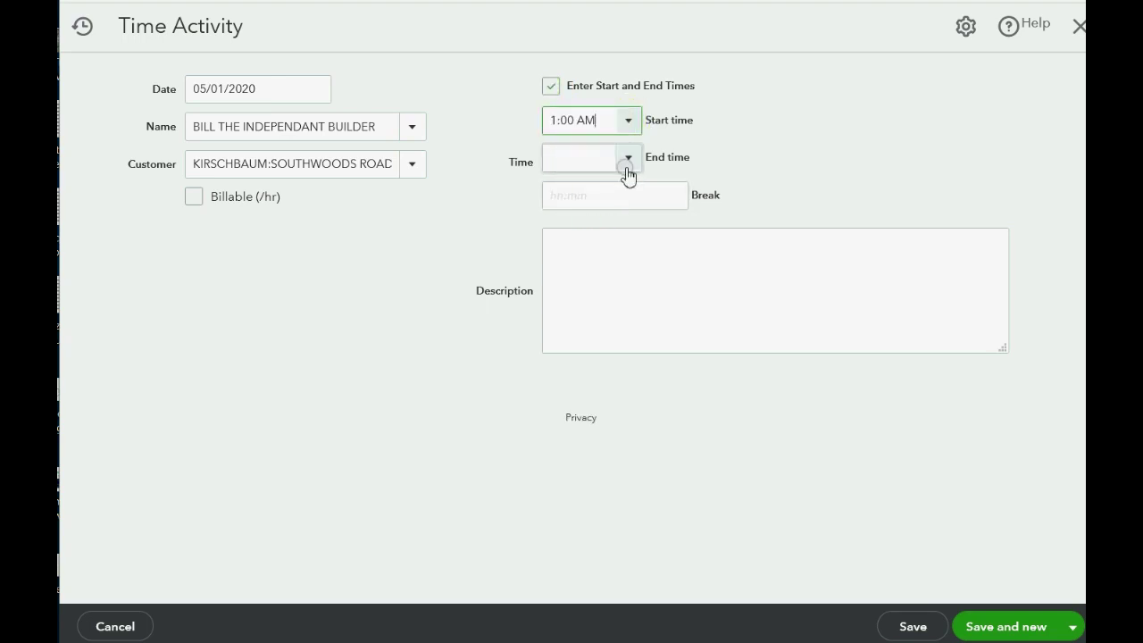
click(628, 158)
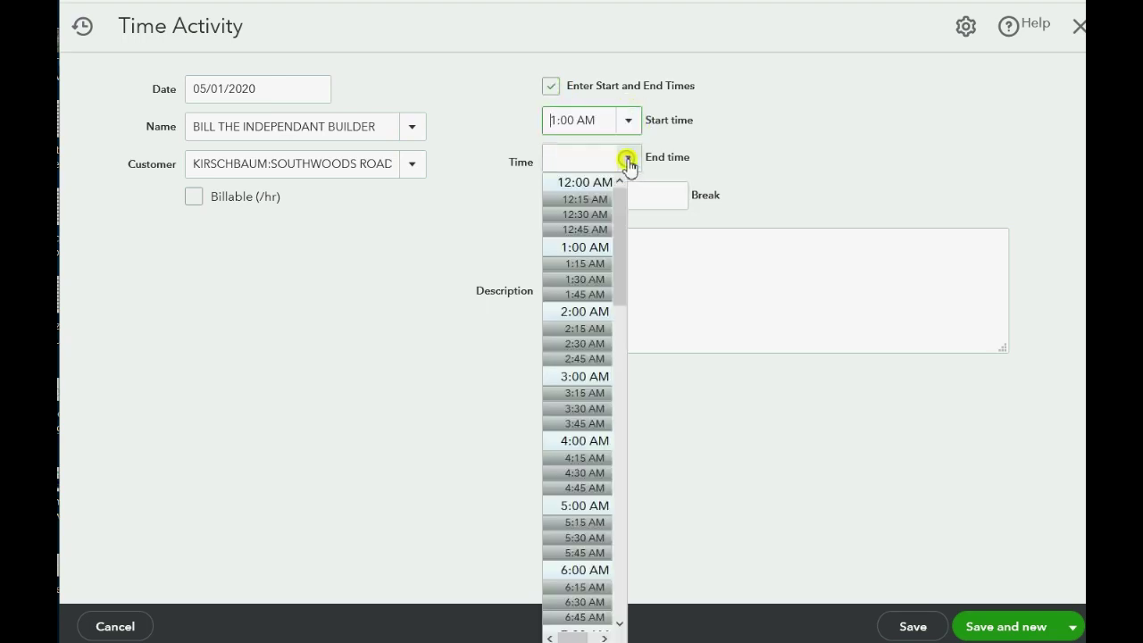
click(581, 408)
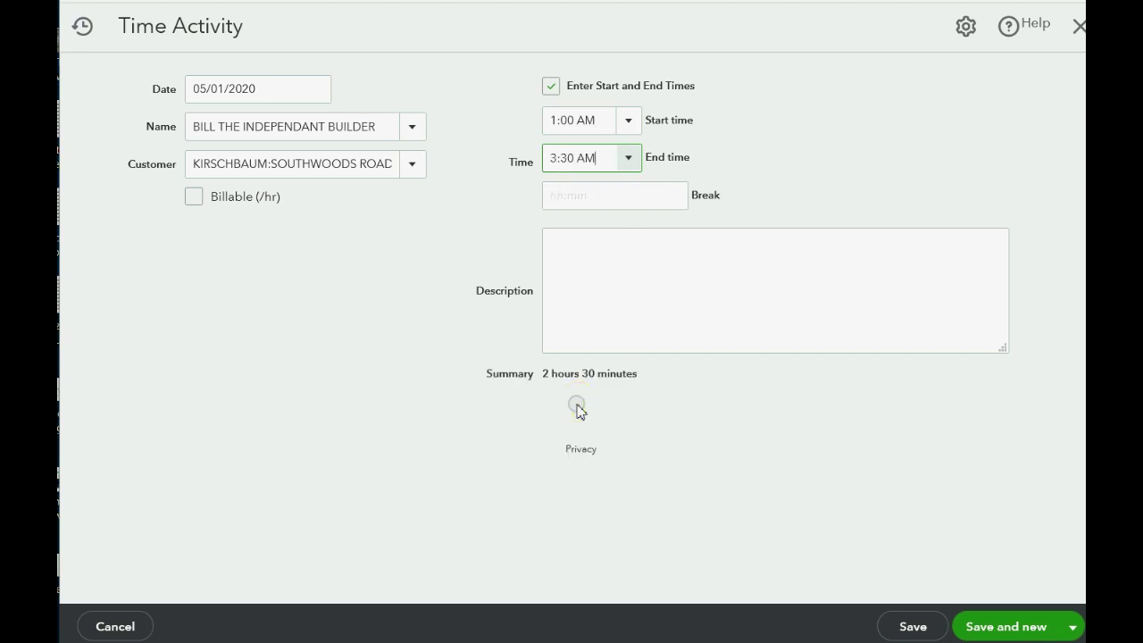
click(623, 200)
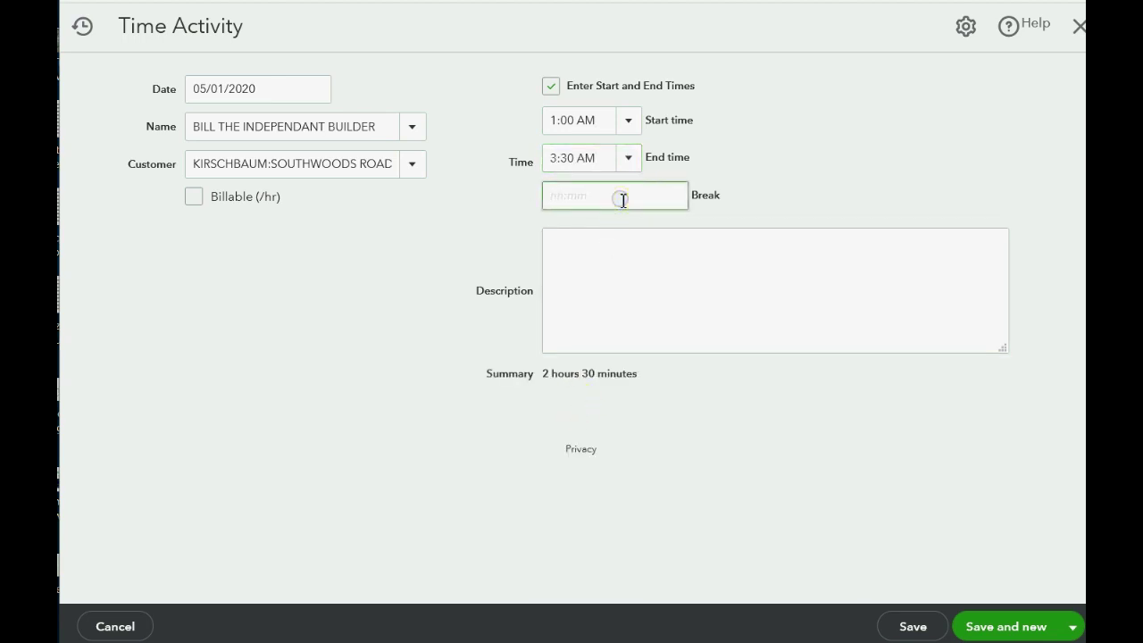
text(1:00)
key(Tab)
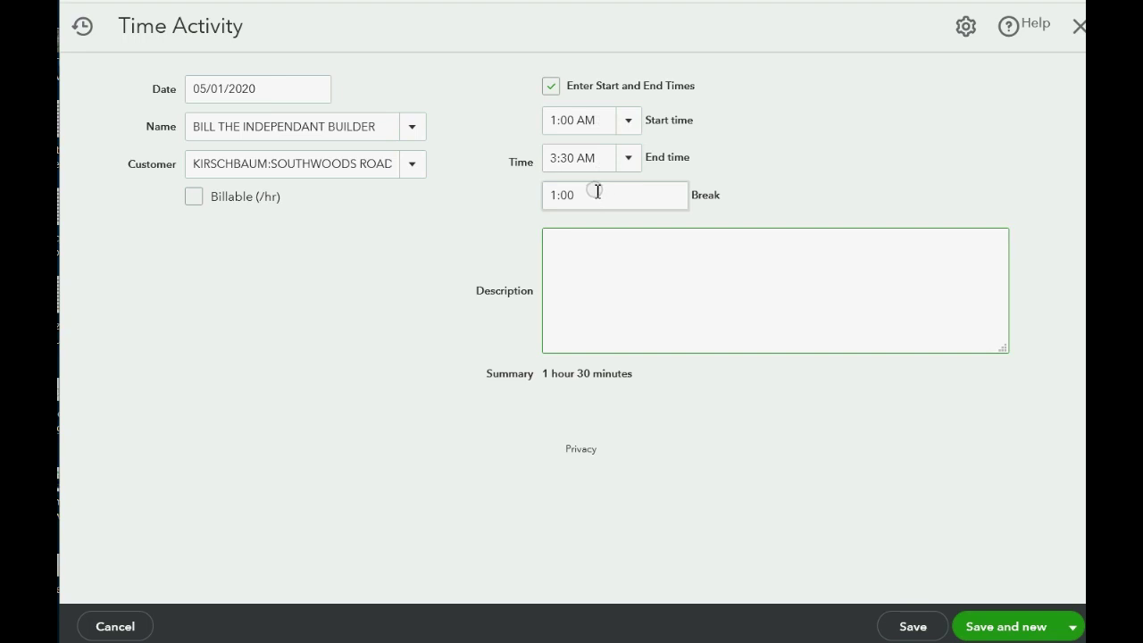
click(555, 91)
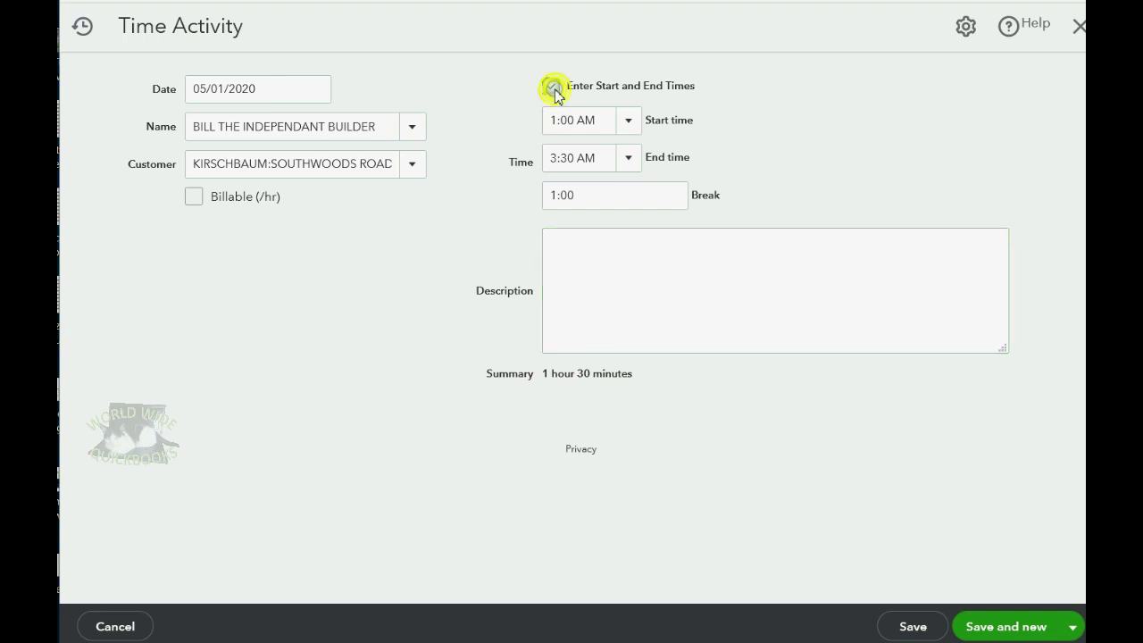
drag(577, 123, 543, 126)
text(4)
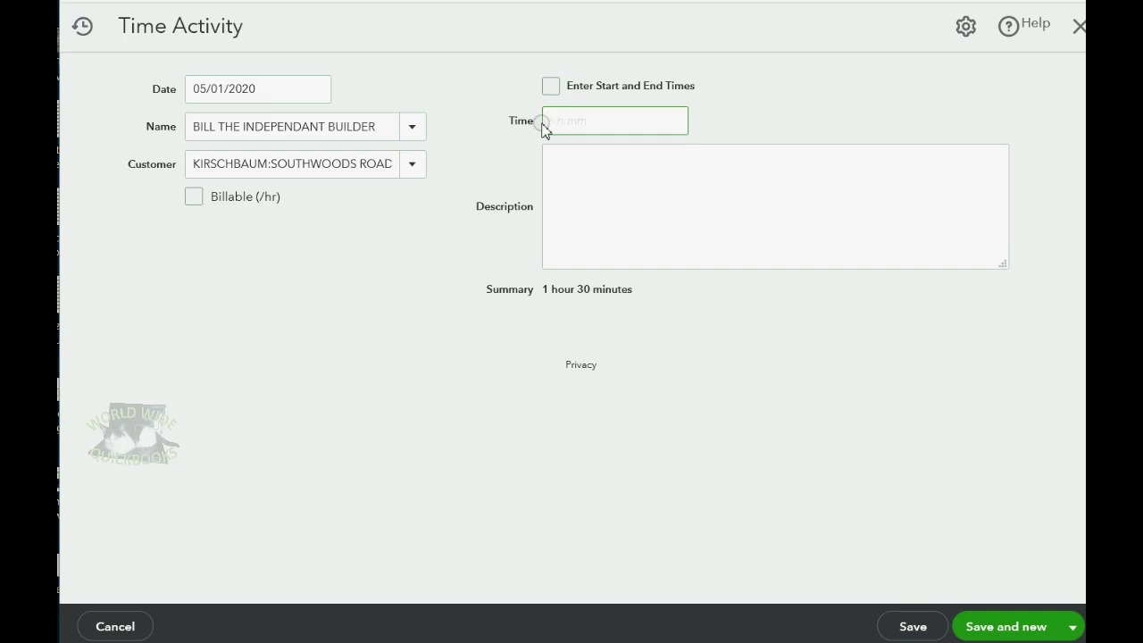
text(:30)
key(Tab)
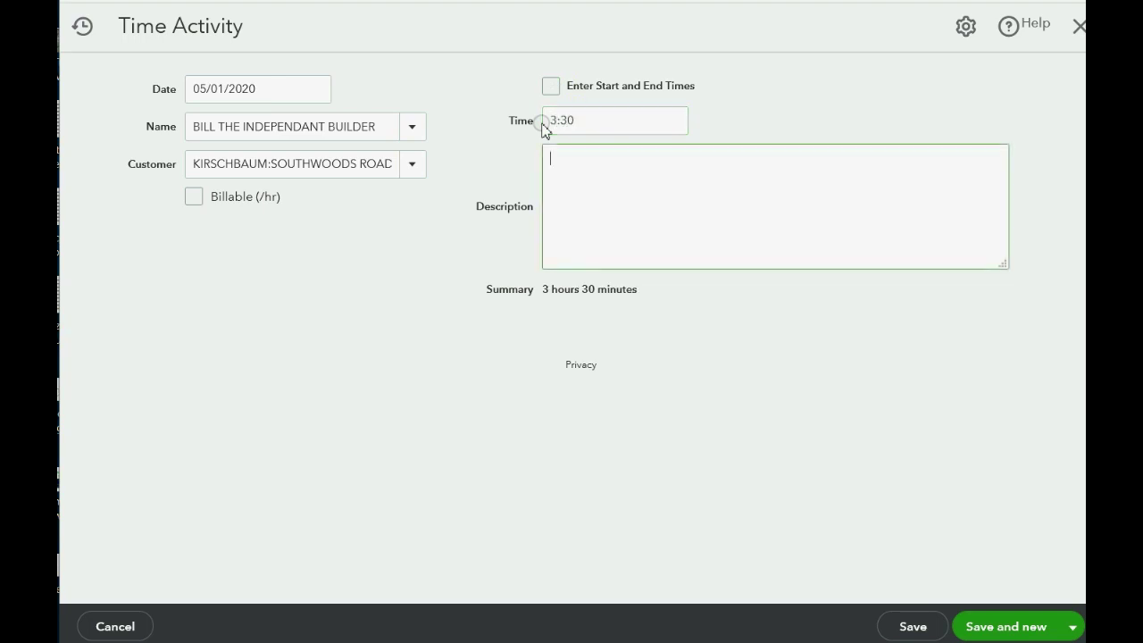
drag(543, 289, 628, 303)
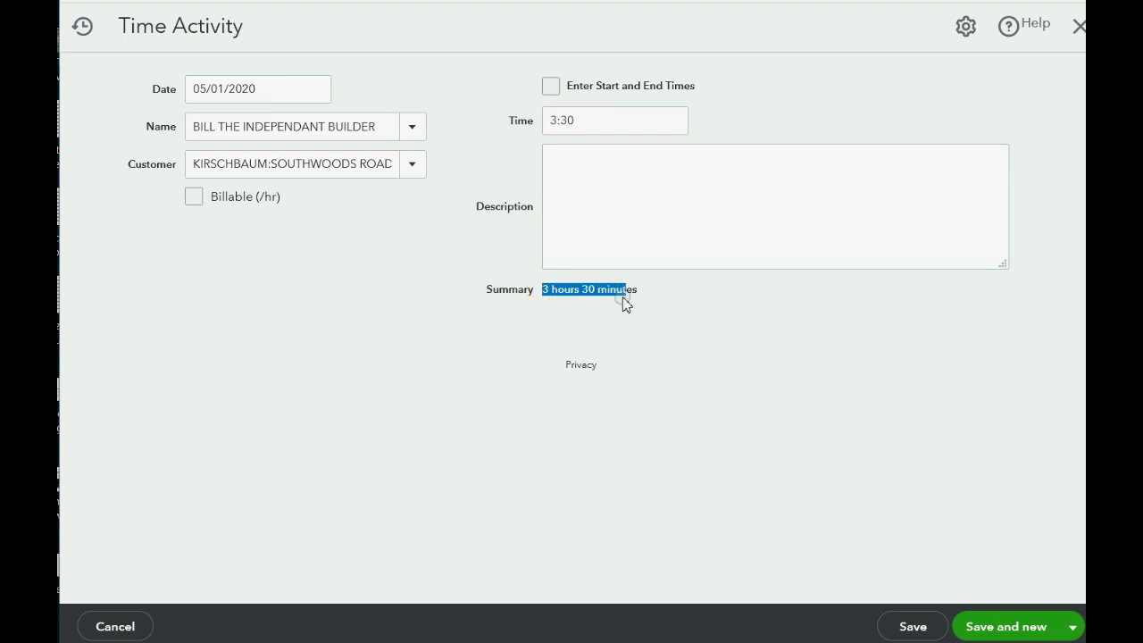
click(594, 165)
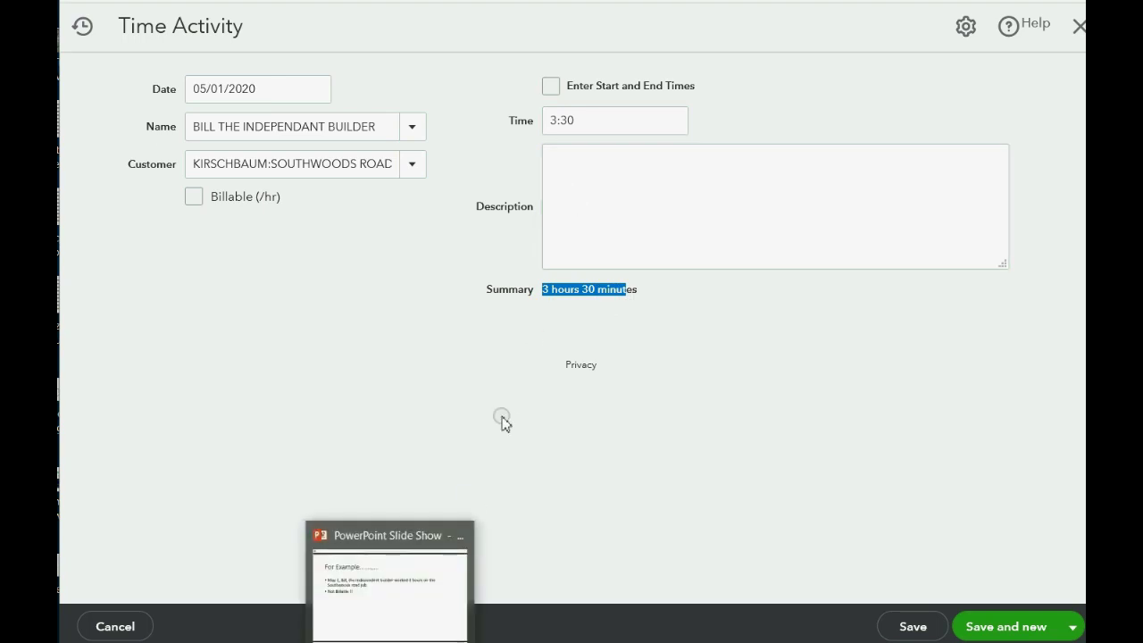
click(551, 89)
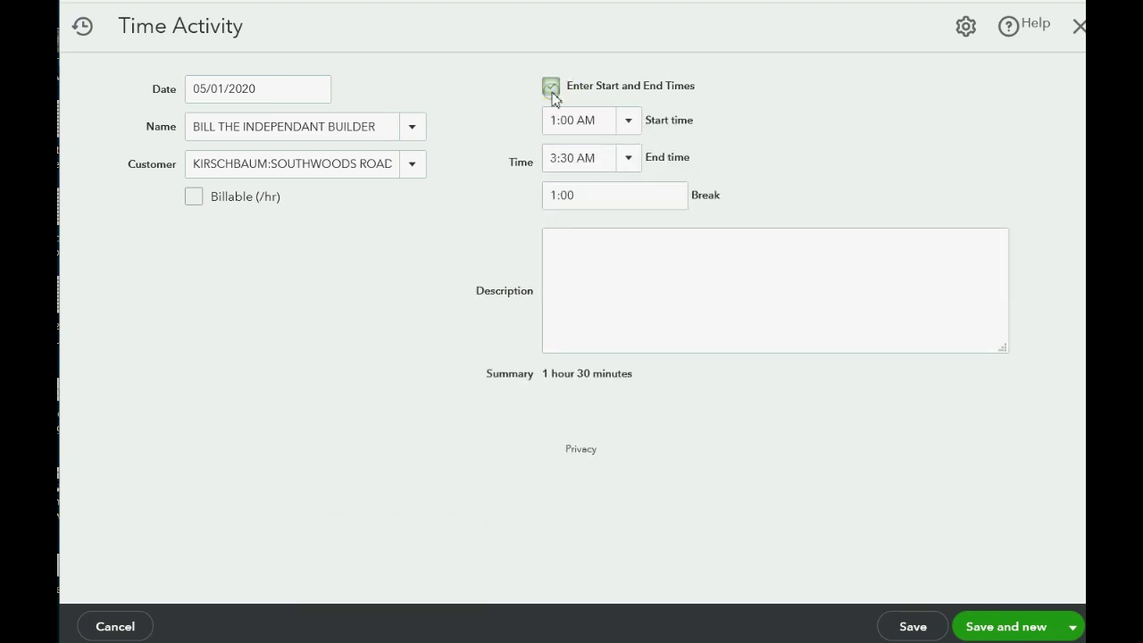
Step: Change the end time to 6:00 AM so the entry totals 4 hours
click(568, 207)
click(631, 122)
click(630, 153)
click(630, 164)
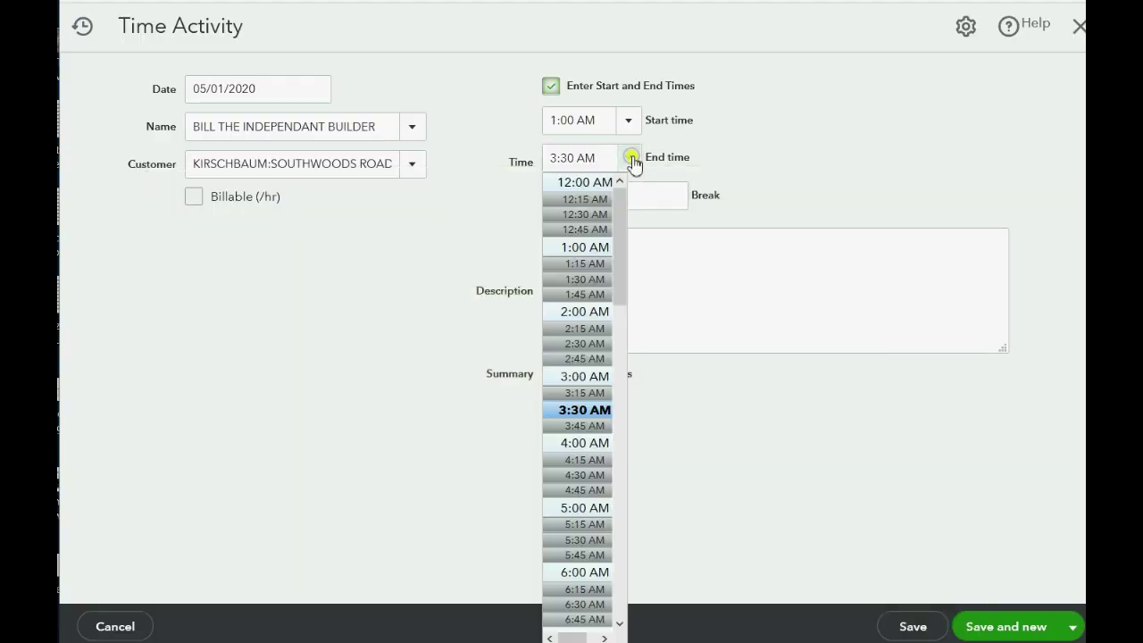
click(582, 572)
click(599, 273)
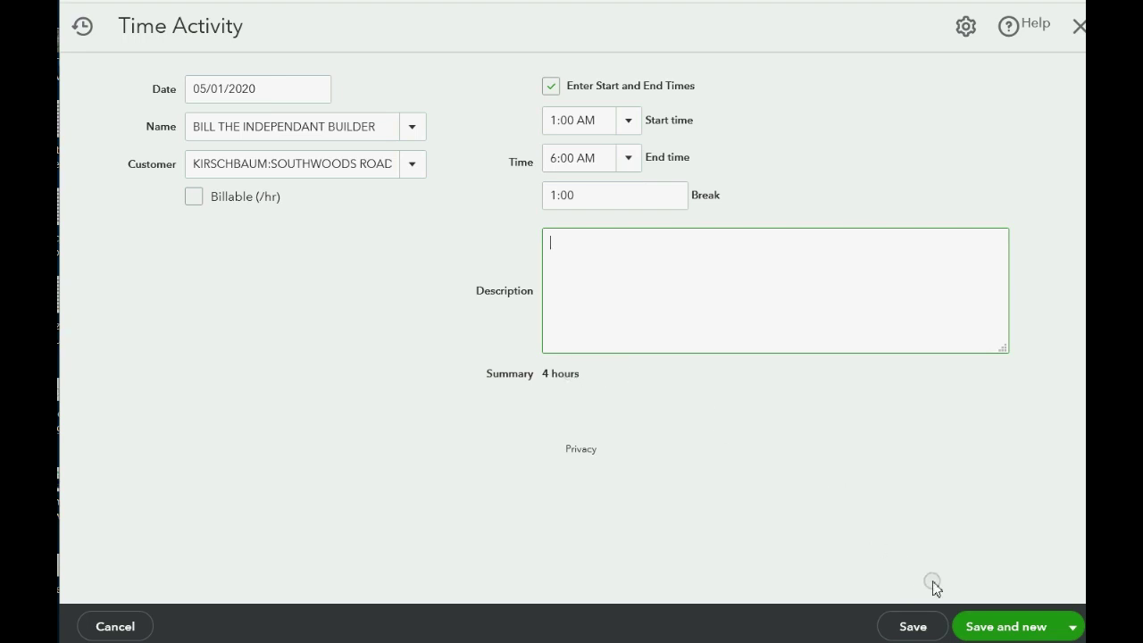
click(1071, 626)
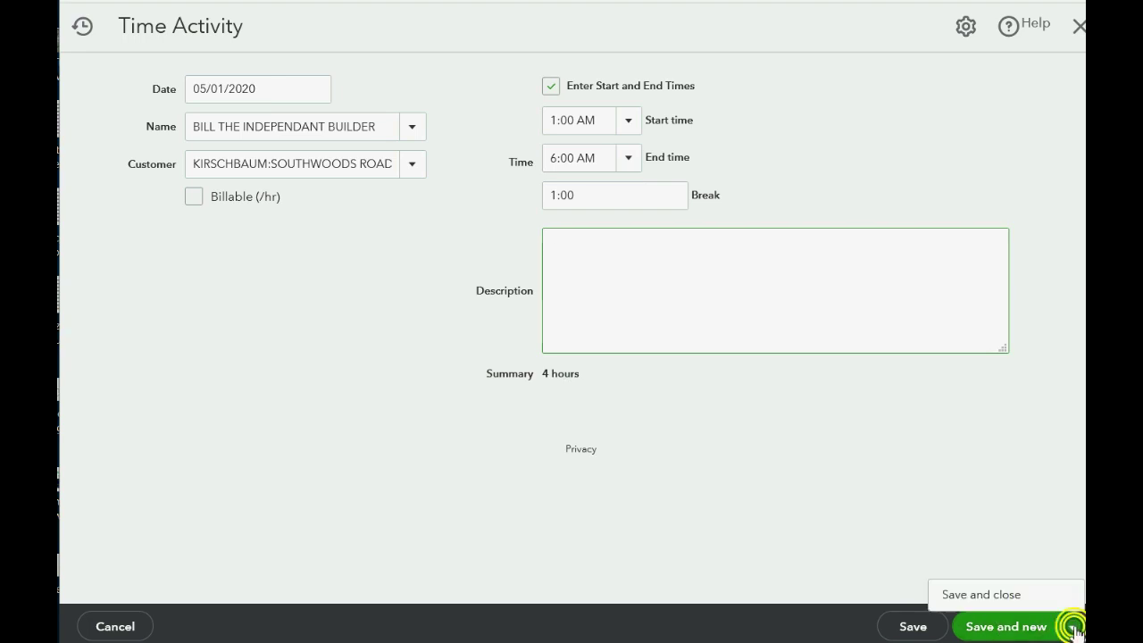
Step: Save the time entry and open the Time Activities by Employee Detail report
click(1007, 594)
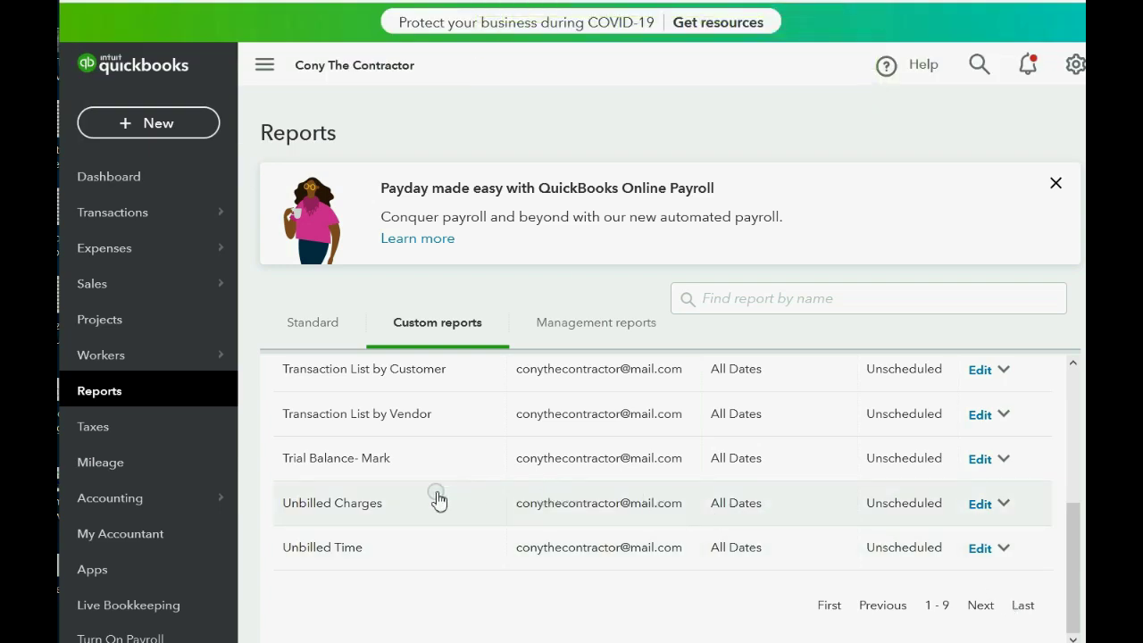
scroll(437, 500, up, 2)
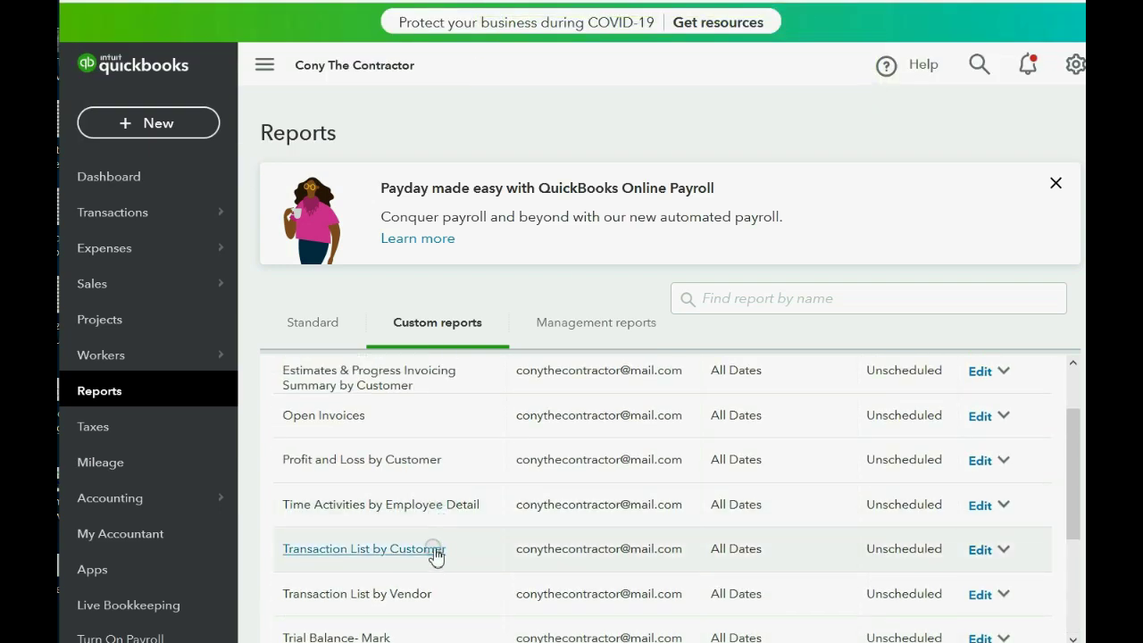
click(429, 506)
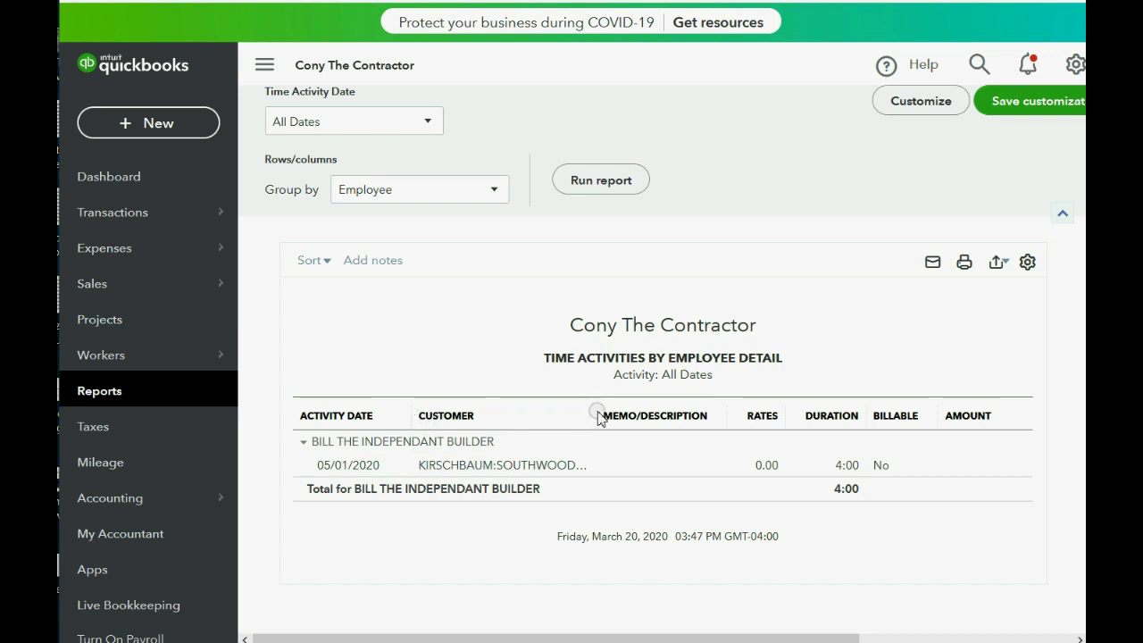
Step: Widen the Customer column, inspect the builder's 4:00 Southwoods Road entry, then resume the example slides
drag(598, 417, 636, 417)
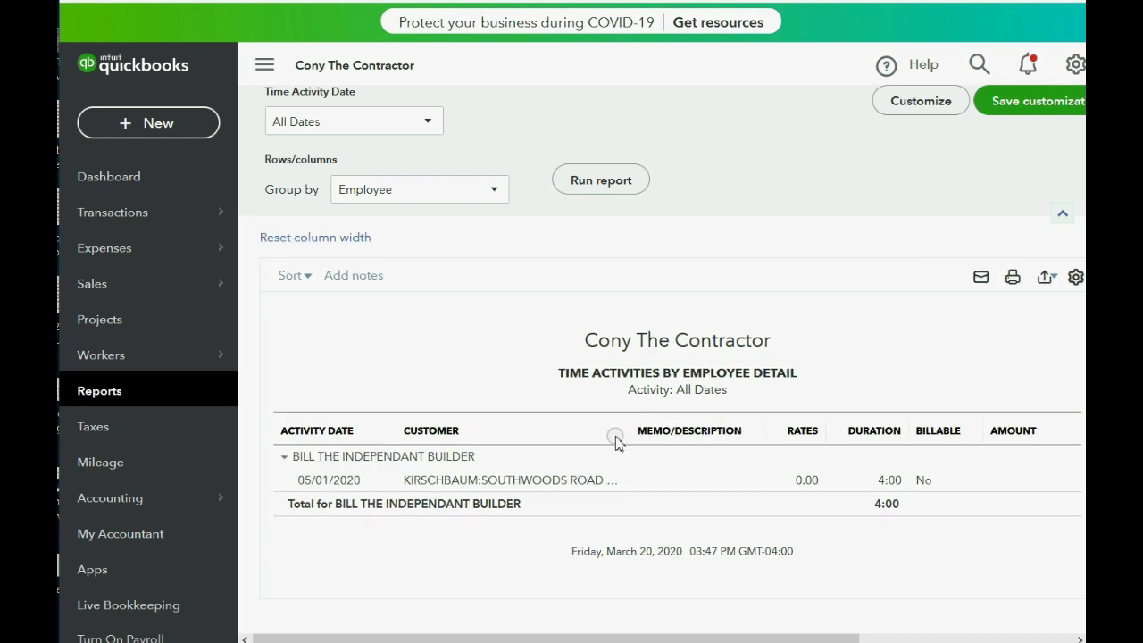
click(882, 528)
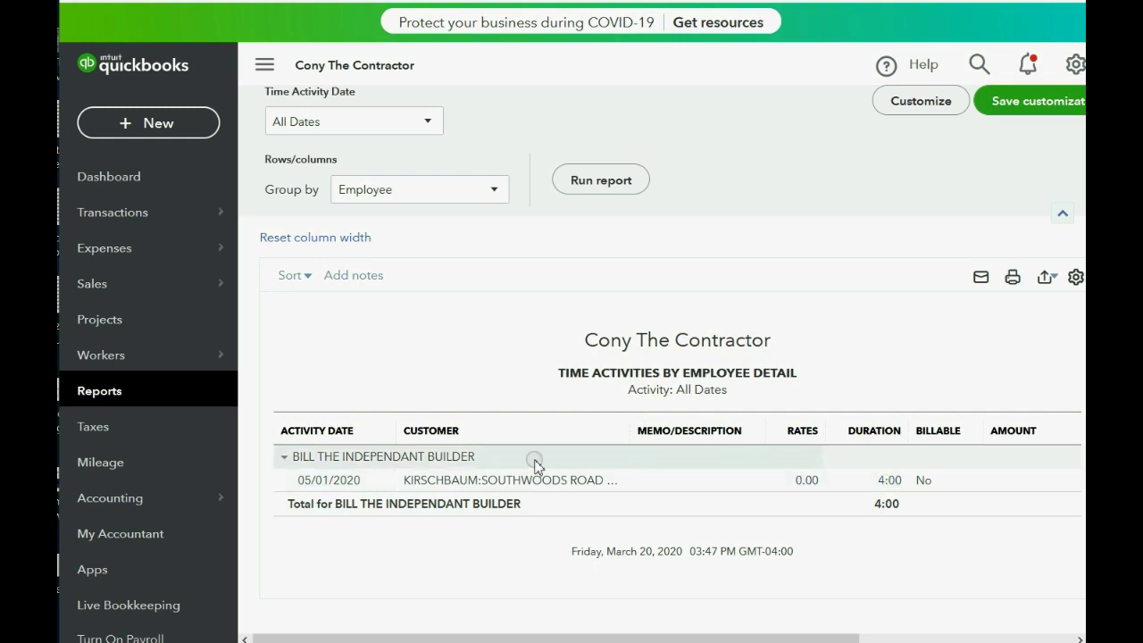
click(449, 475)
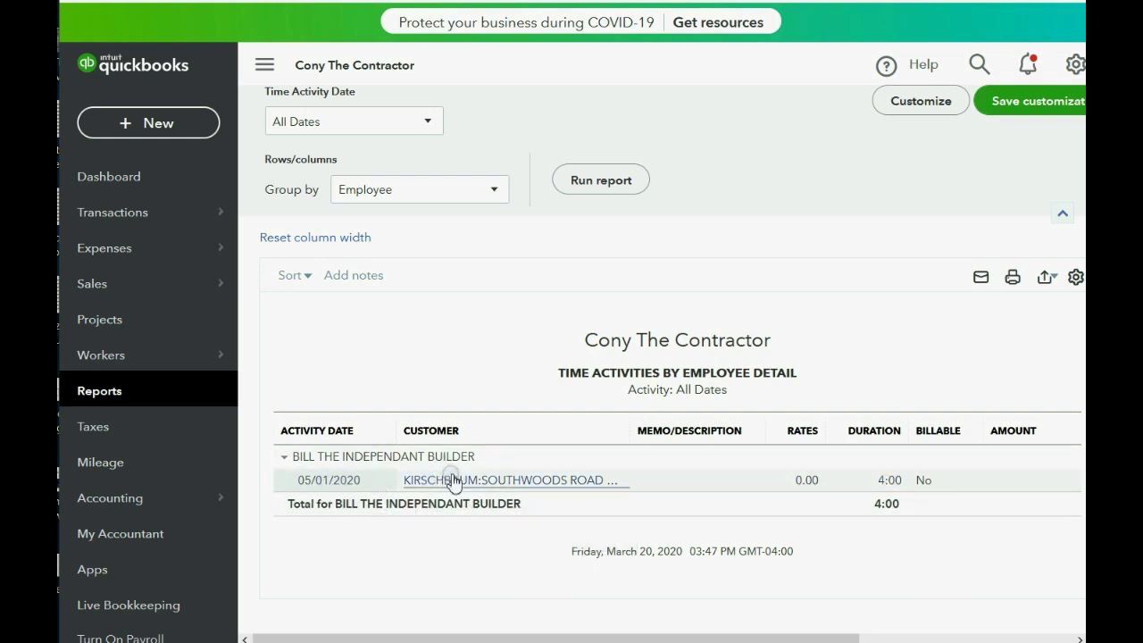
click(891, 482)
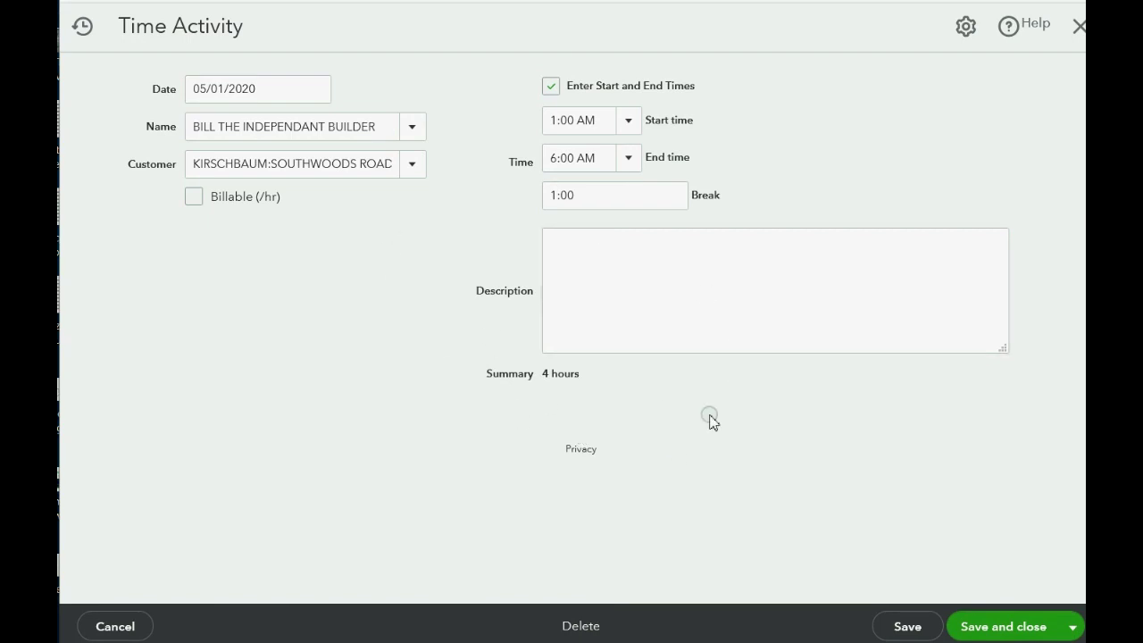
click(1077, 27)
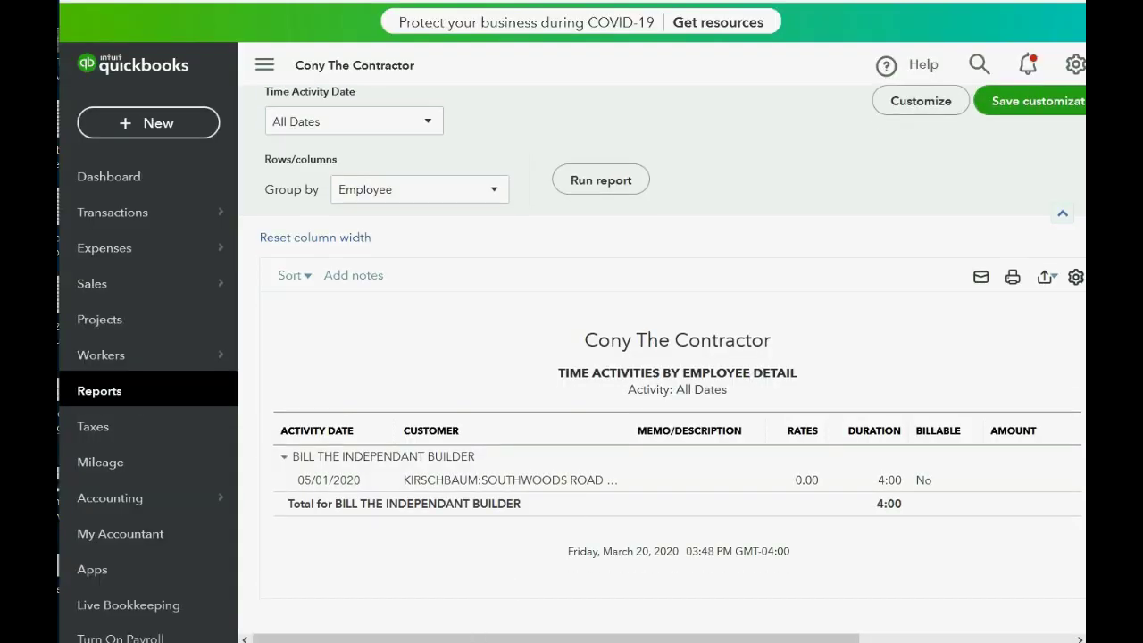
click(387, 625)
click(423, 480)
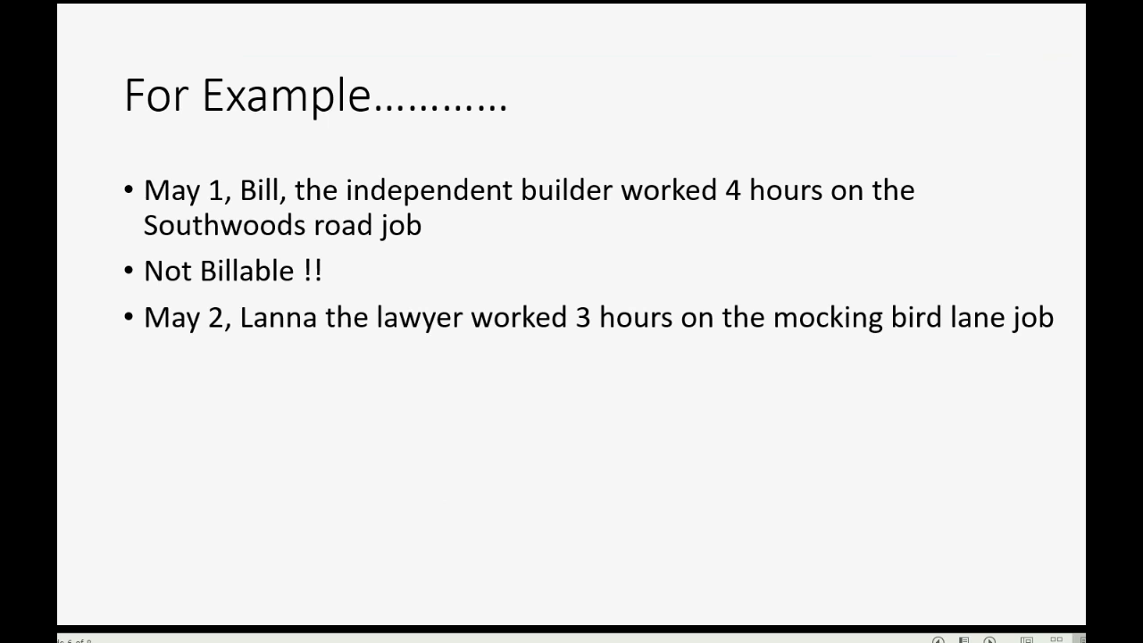
Step: Reveal the Not Billable bullet for the lawyer's Mockingbird Lane time, then return to QuickBooks
click(422, 477)
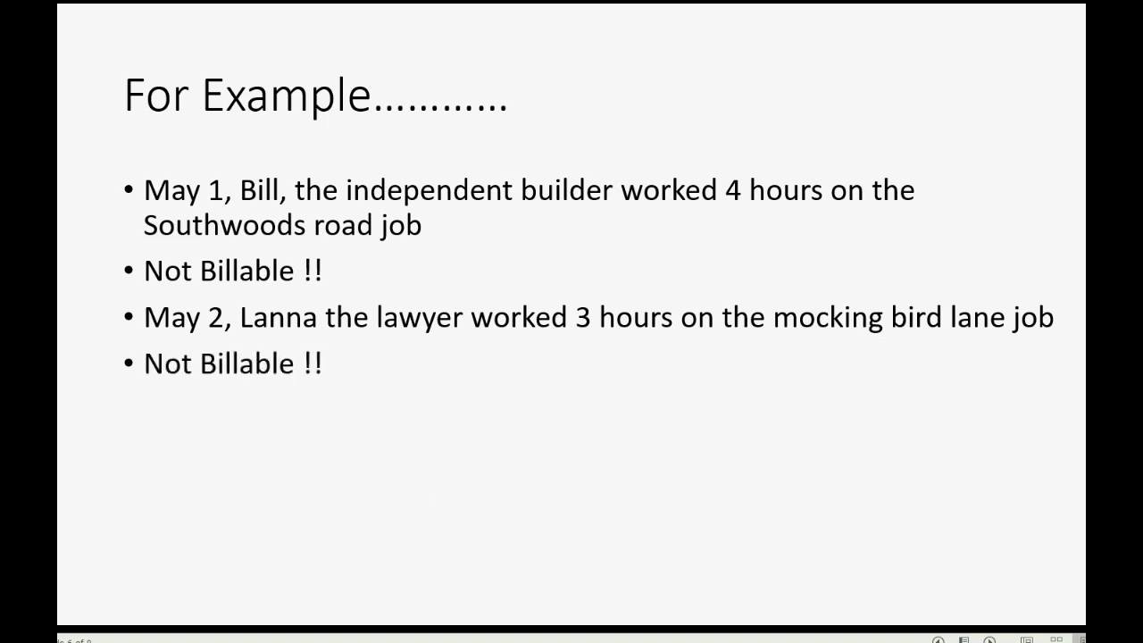
click(348, 581)
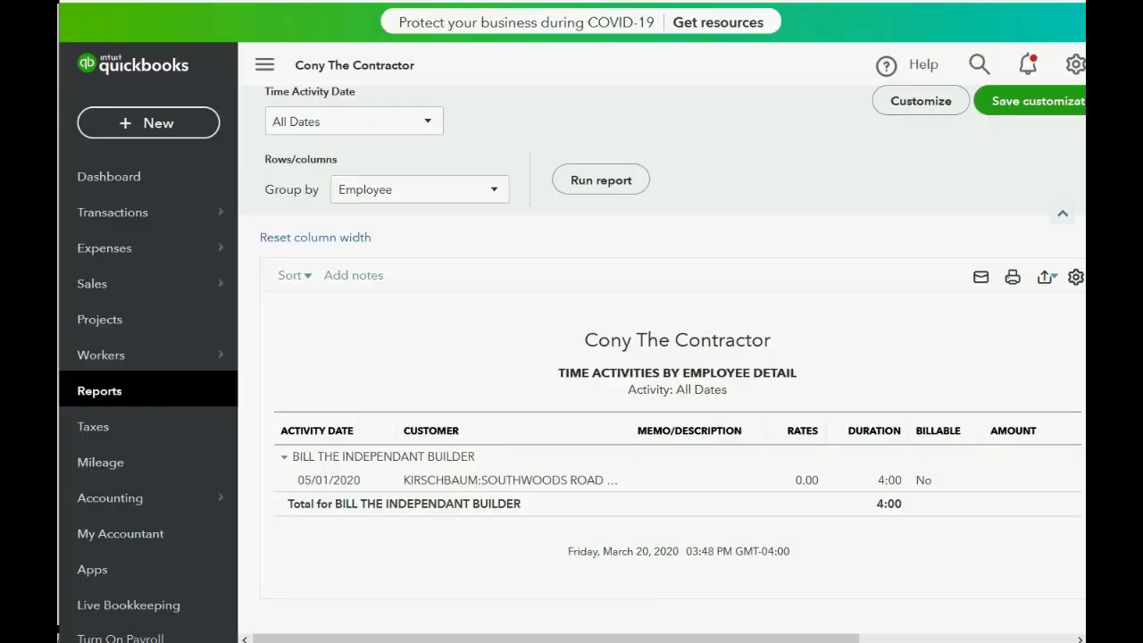
Step: Start a new single time activity dated 05/02/2020 for the lawyer vendor
click(136, 129)
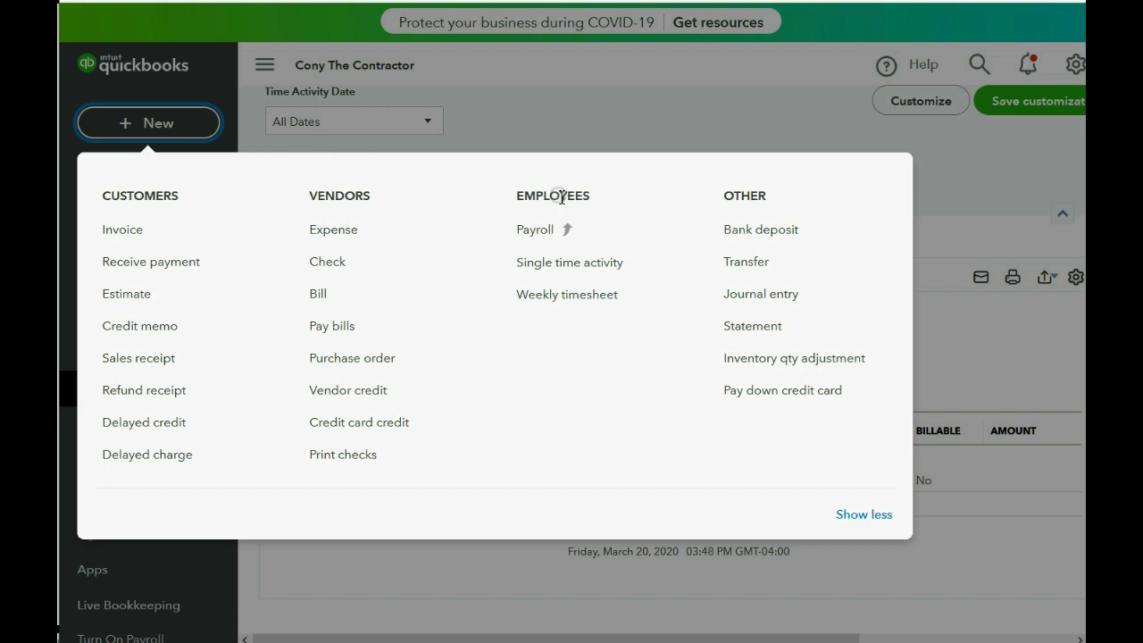
click(566, 266)
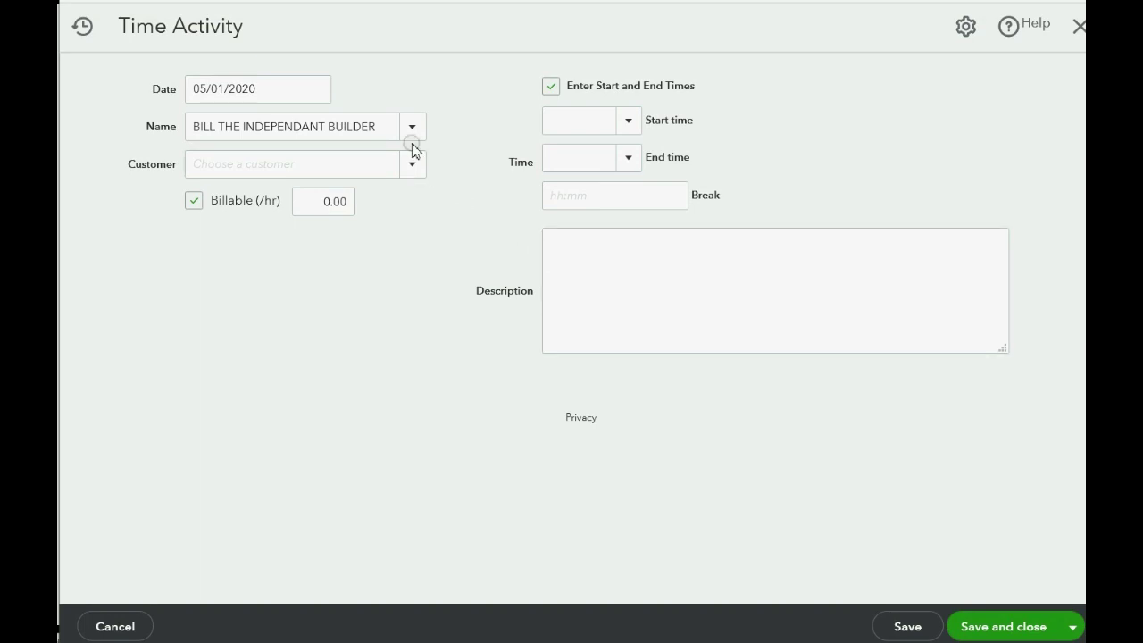
click(315, 89)
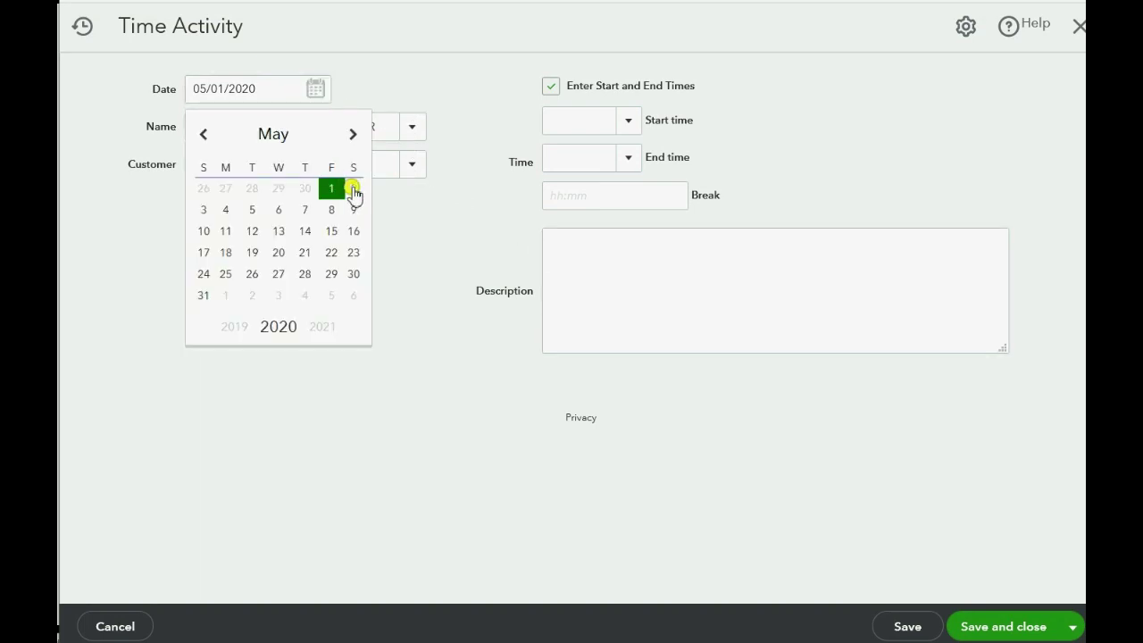
click(354, 189)
click(411, 130)
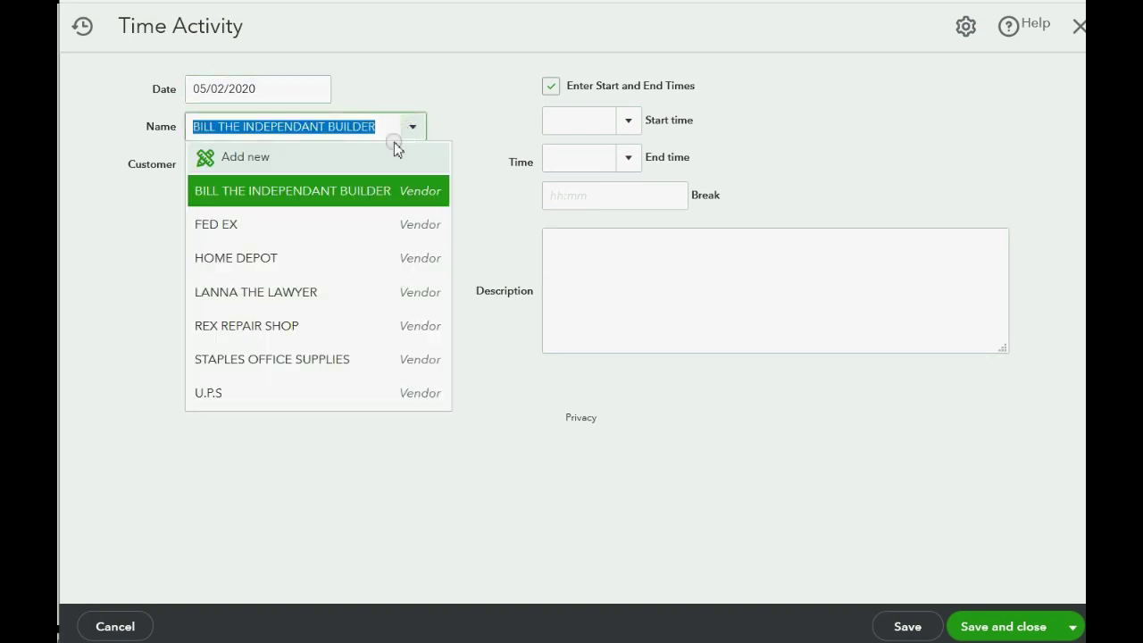
click(333, 292)
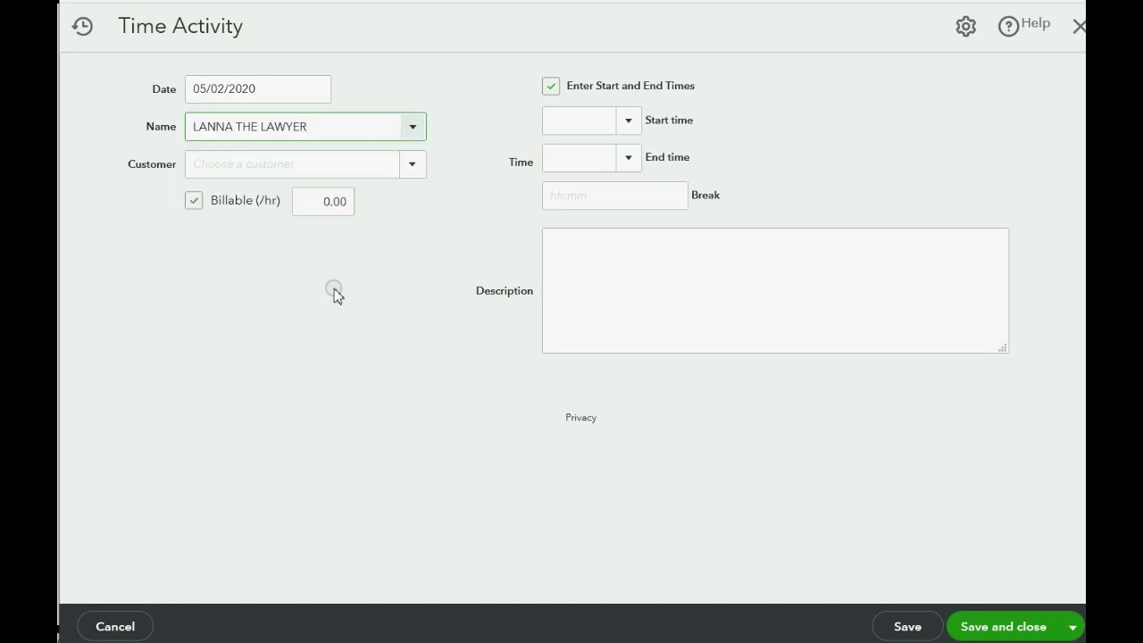
click(197, 207)
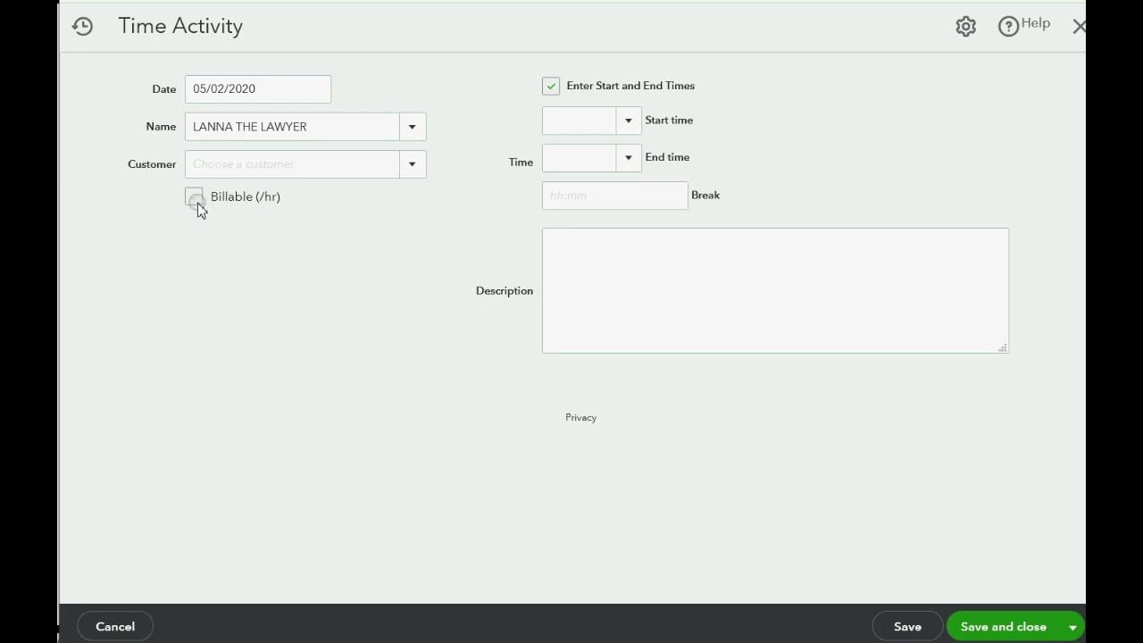
click(412, 166)
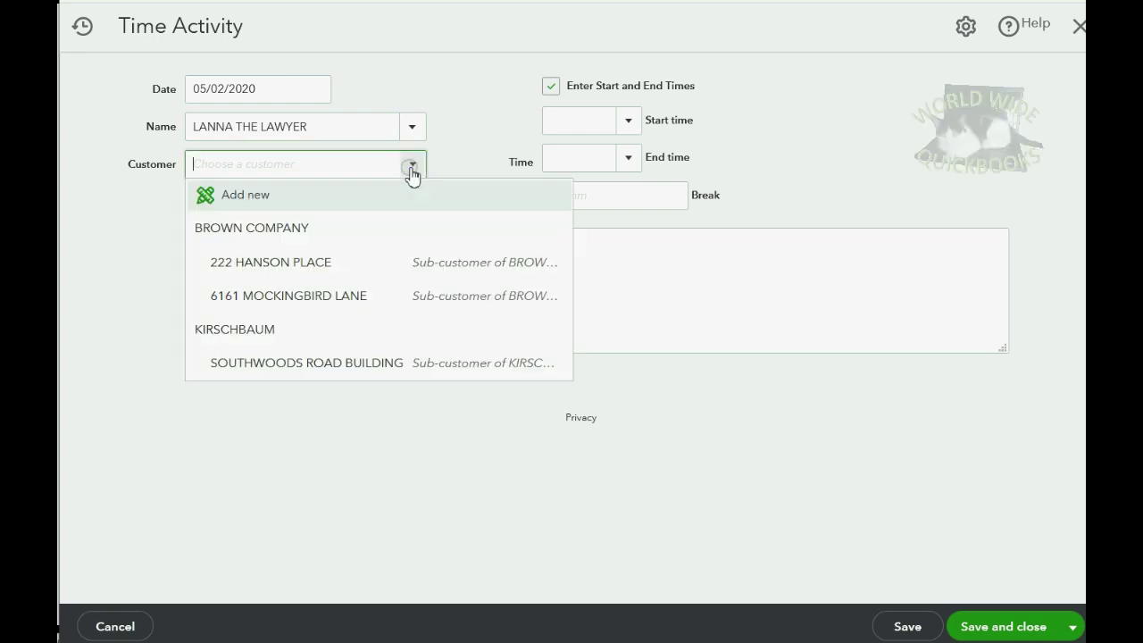
click(342, 295)
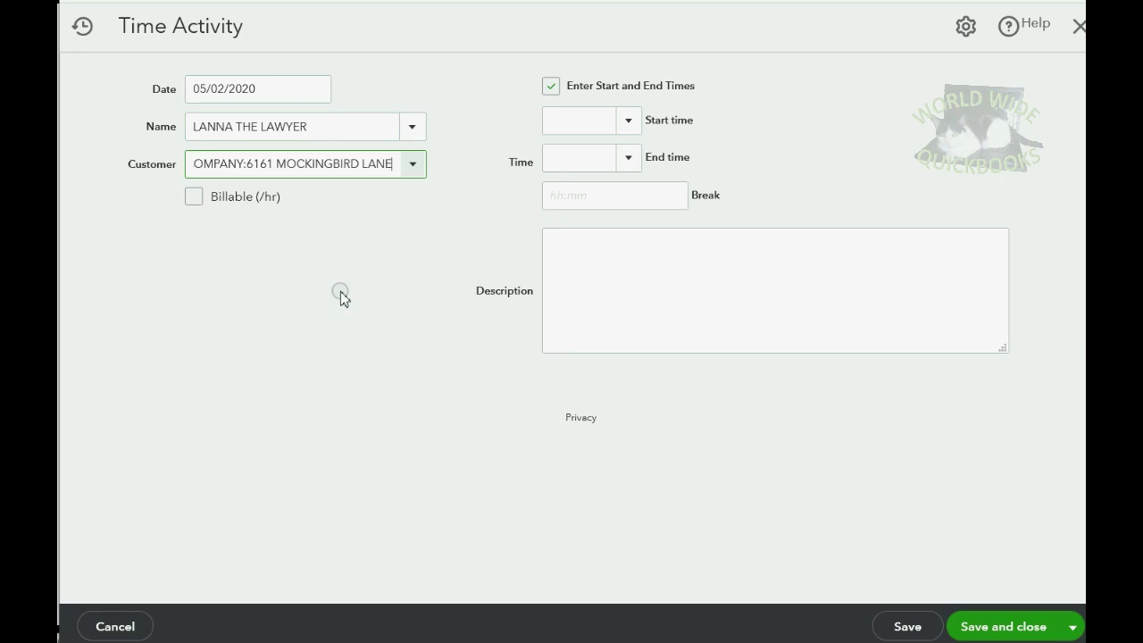
click(629, 121)
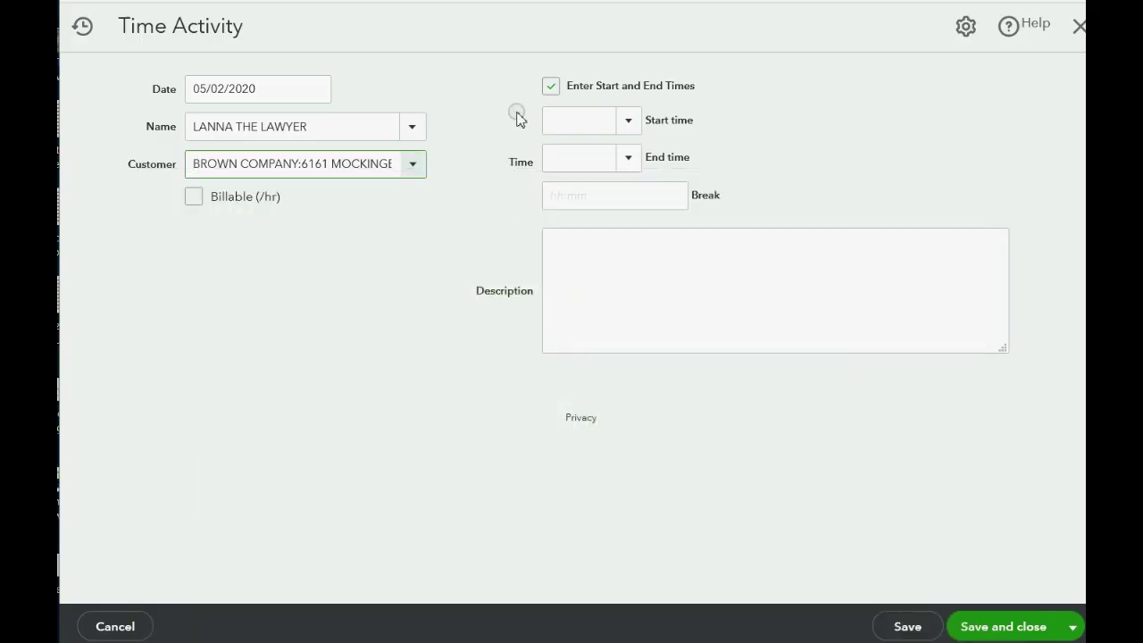
click(549, 90)
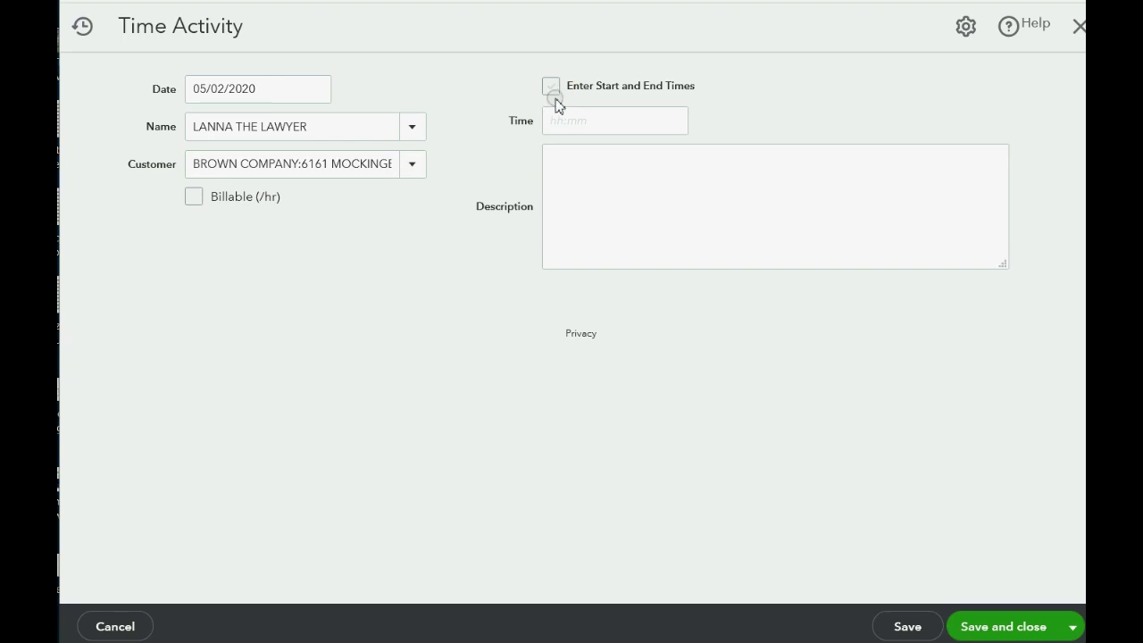
click(559, 119)
text(3)
key(Tab)
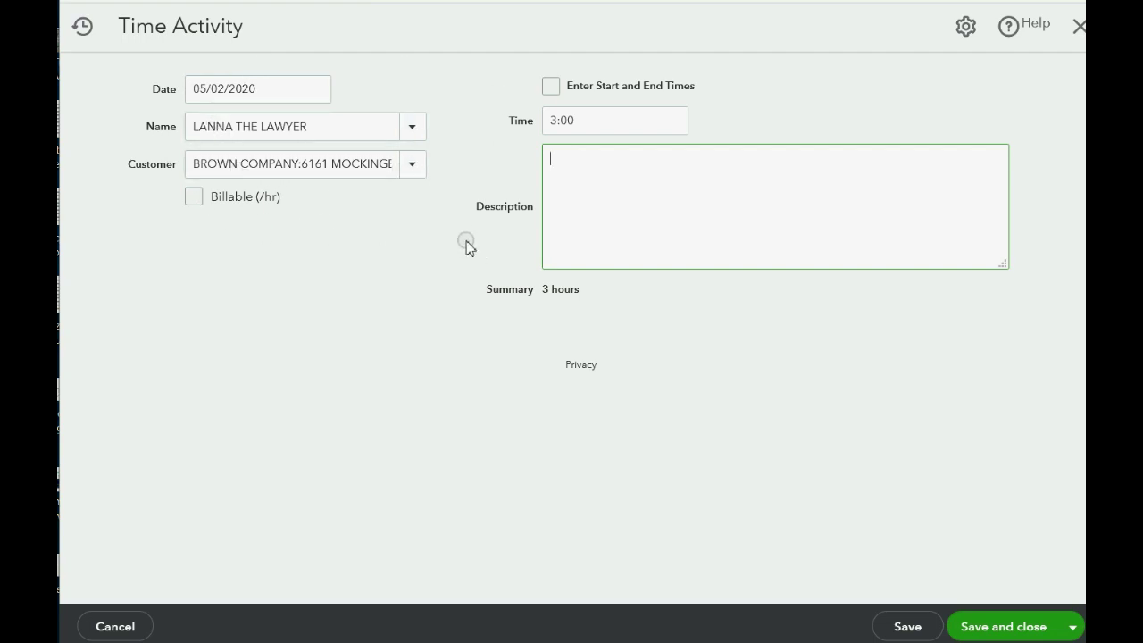
Step: Save the lawyer's time entry and widen the report's Customer column to show full names
click(988, 629)
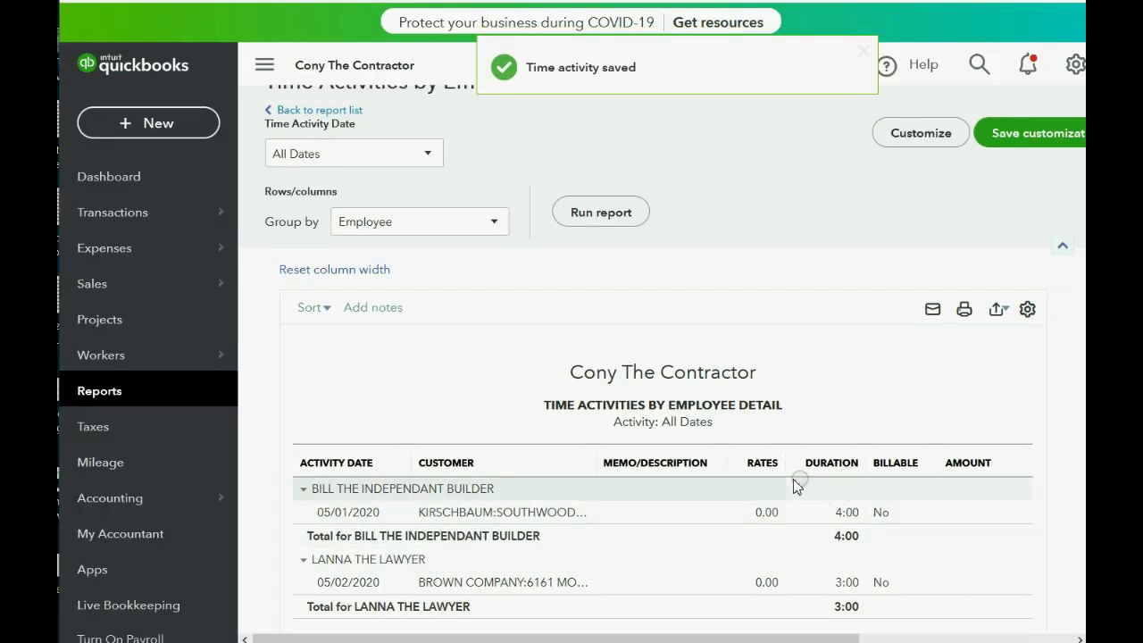
scroll(934, 362, down, 1)
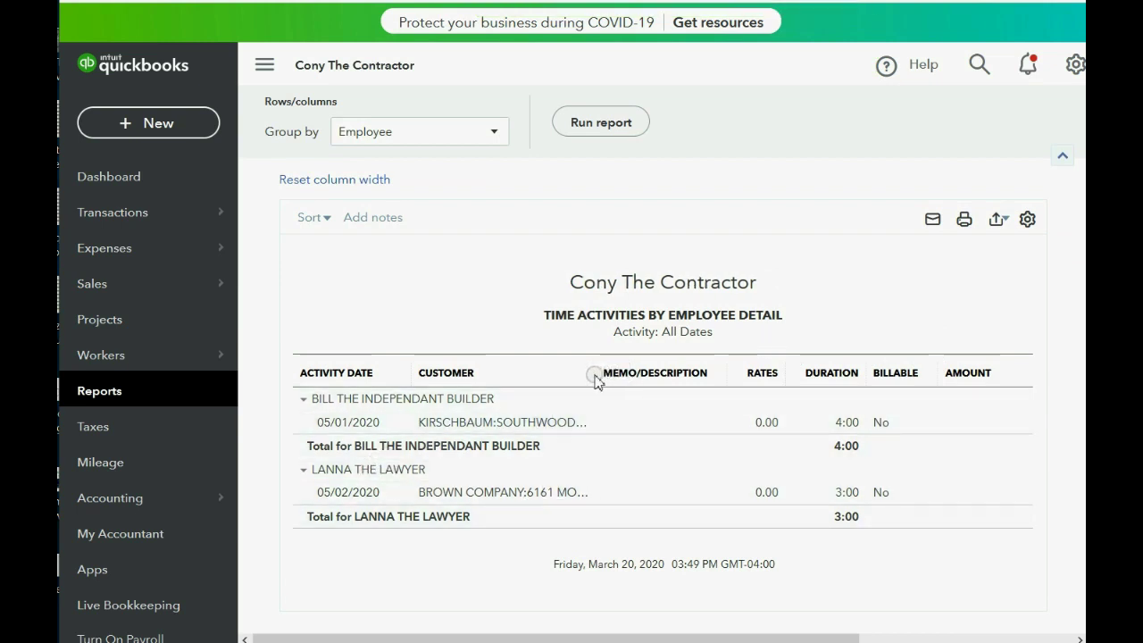
drag(595, 375, 655, 376)
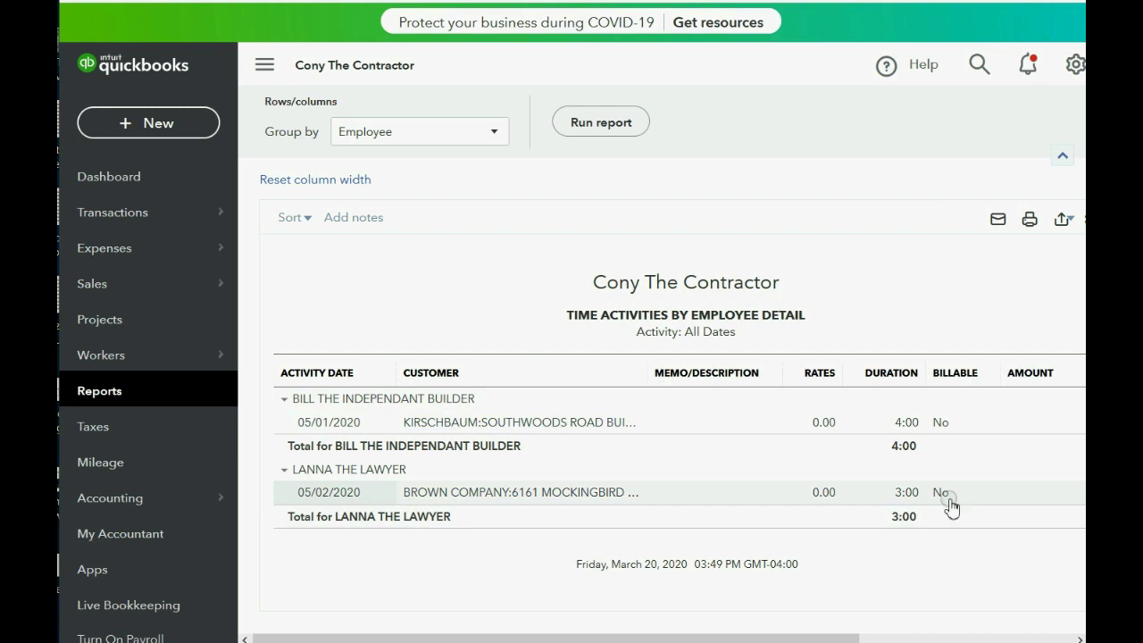
Step: Reopen the lawyer's 3:00 Mockingbird Lane entry from the report
click(605, 493)
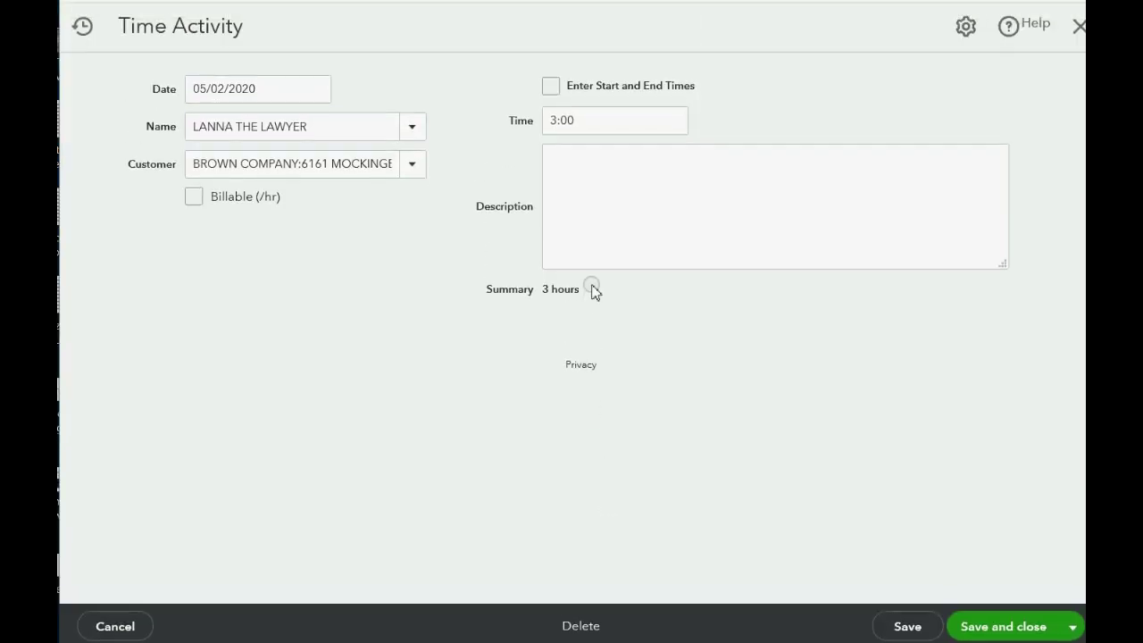
click(591, 122)
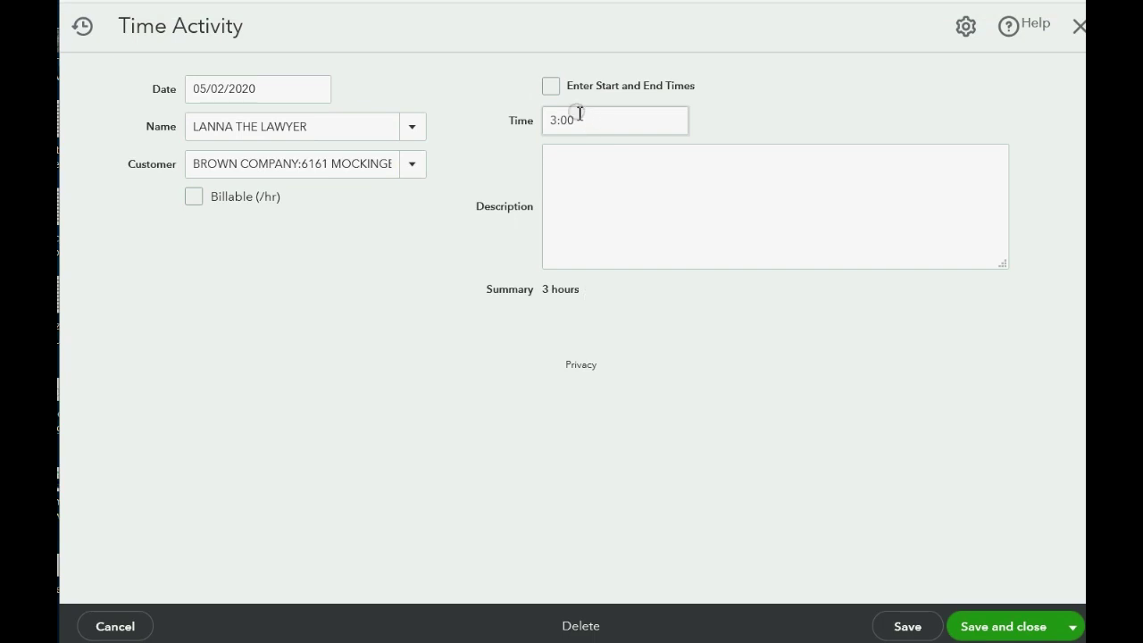
click(573, 141)
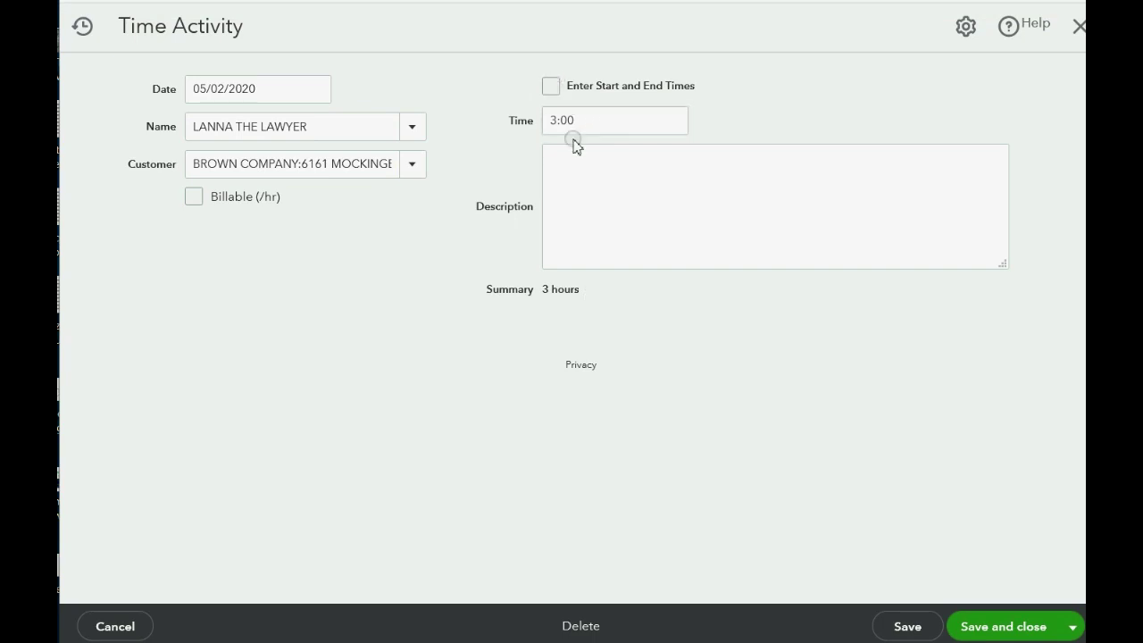